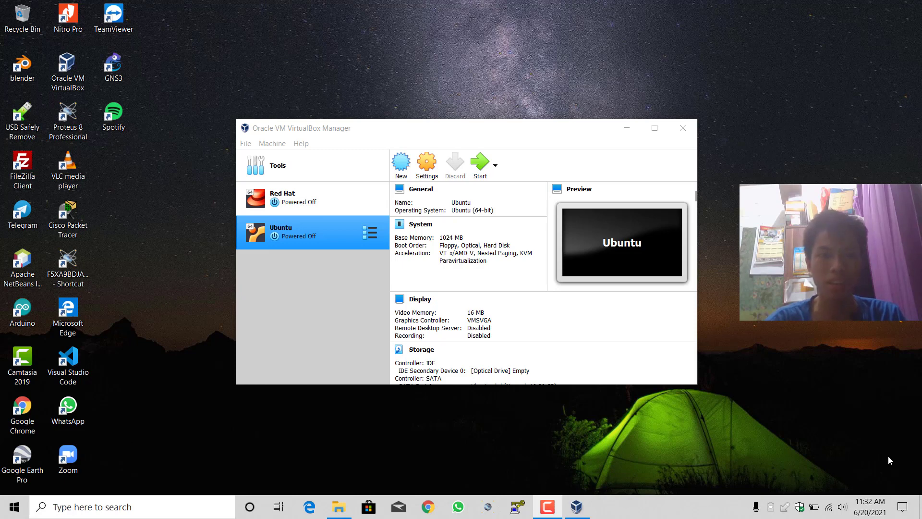
Try to create a new virtual machine named Windows 11 with the version Other Windows (64-bit).
left_click(402, 171)
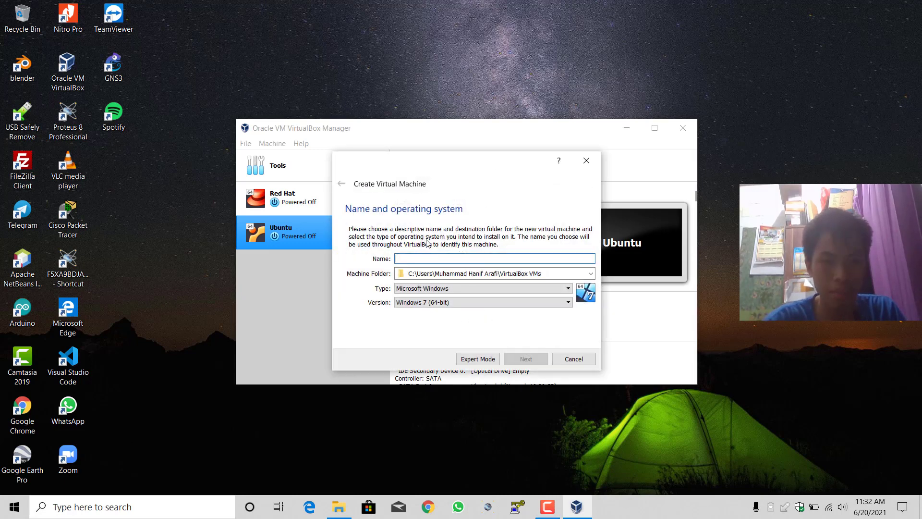
type("Wid")
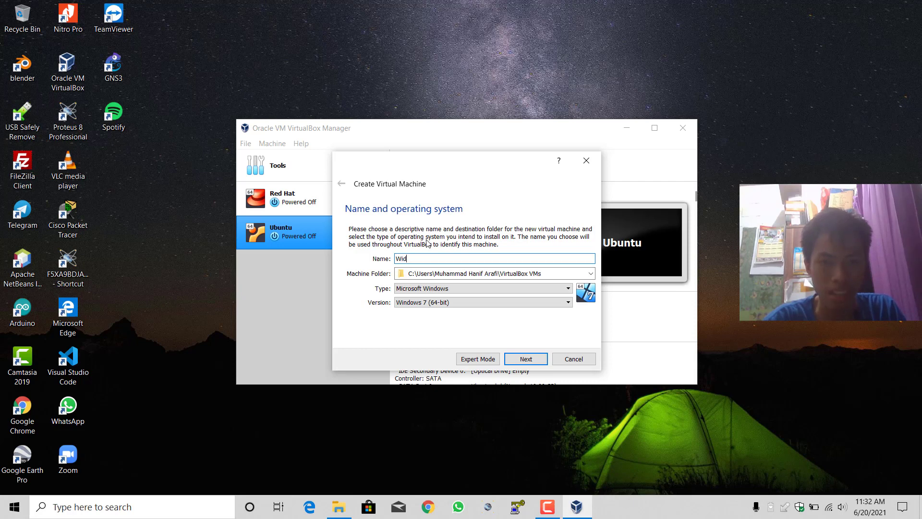
key("BackSpace")
type("ndows 11")
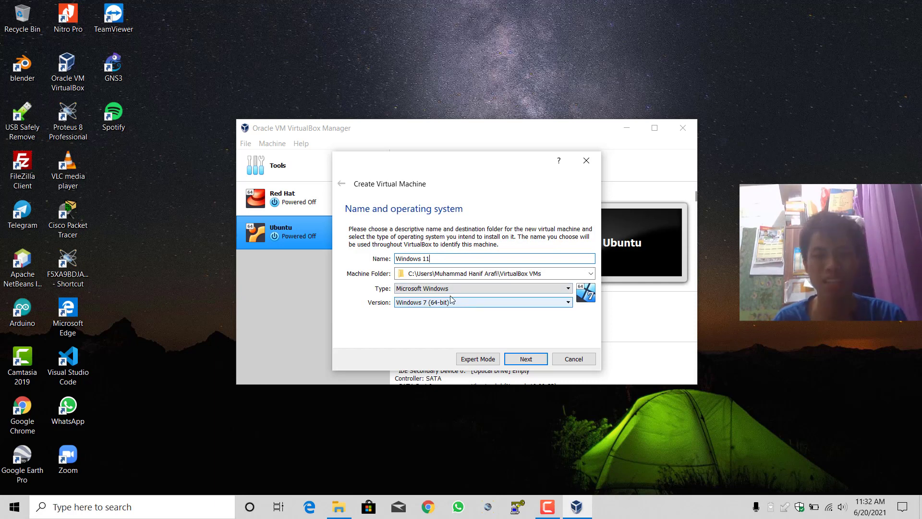
left_click(419, 304)
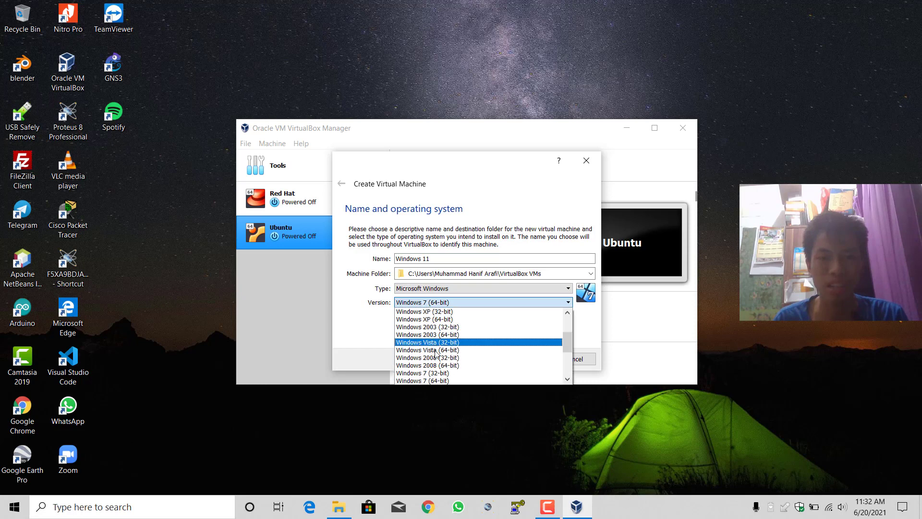
scroll(437, 353, "down", 4)
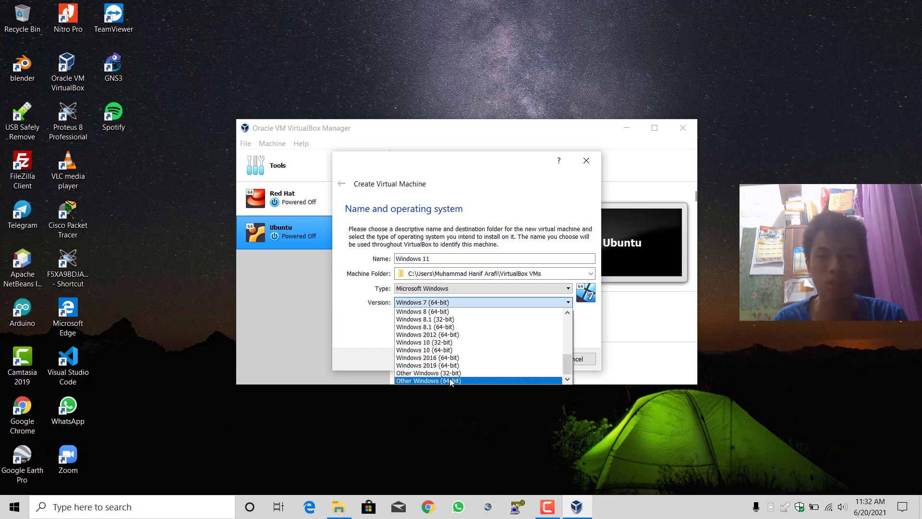
left_click(450, 381)
left_click(517, 359)
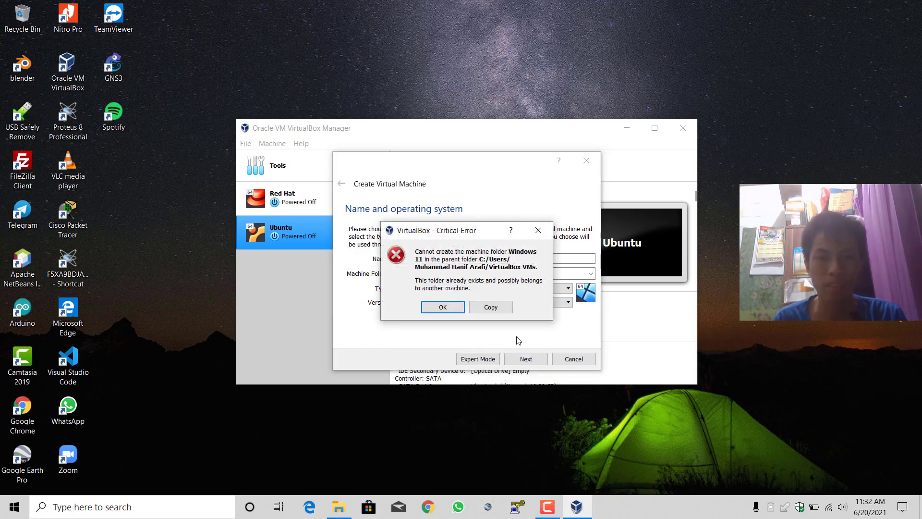
left_click(450, 307)
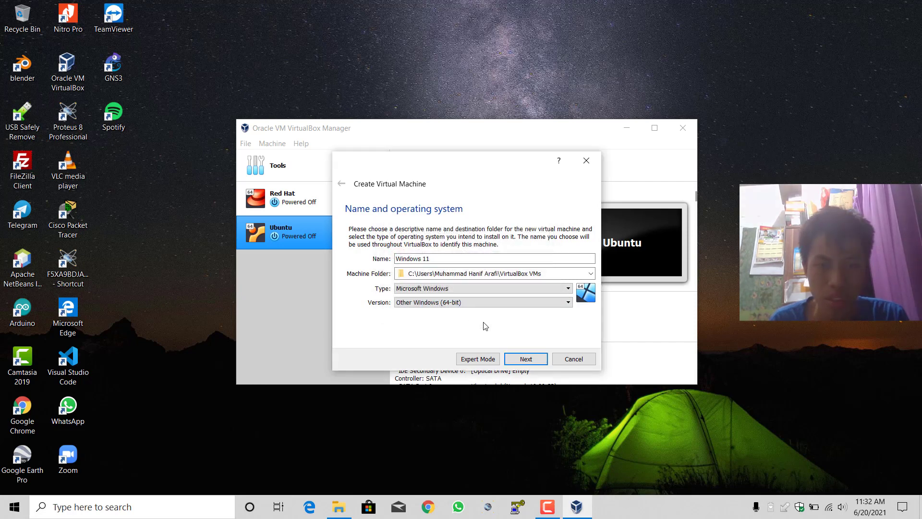
Name the machine Windows 11 Pro with version Other Windows (64-bit), and allocate 2048 MB of memory to it.
type("Pro")
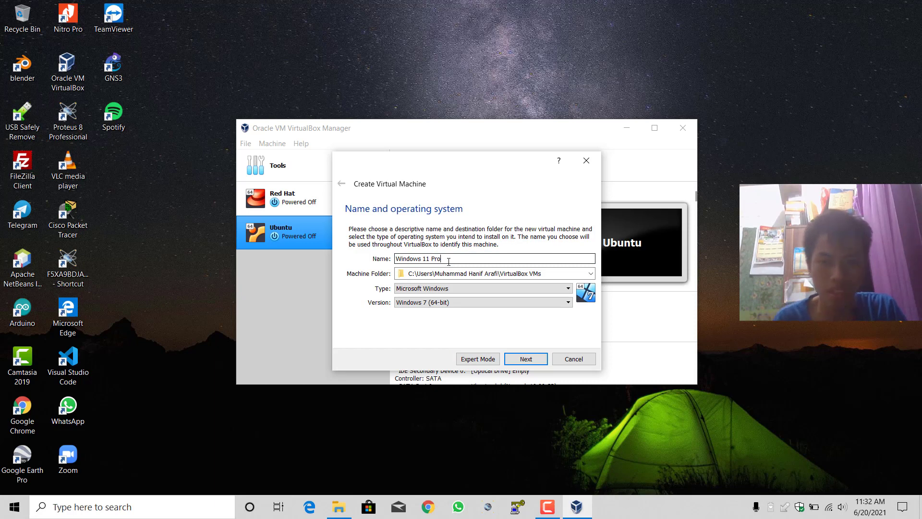
left_click(485, 302)
left_click(425, 380)
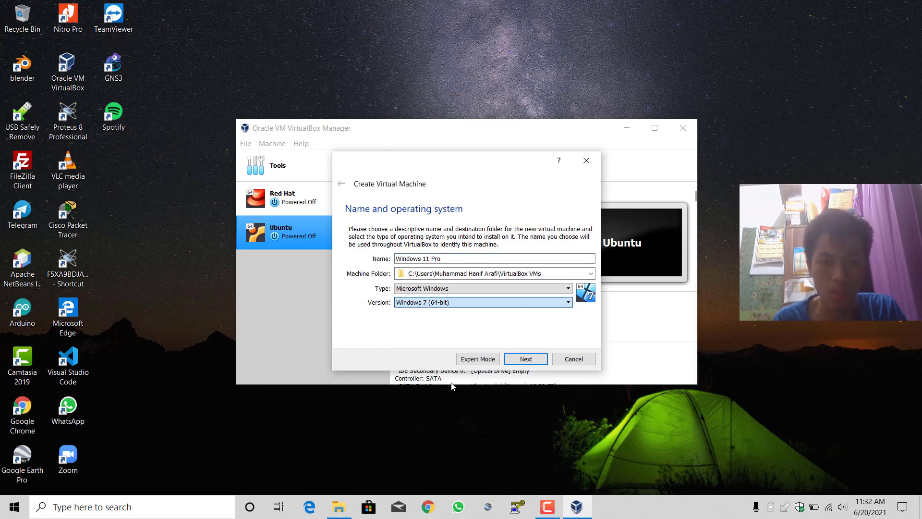
left_click(526, 359)
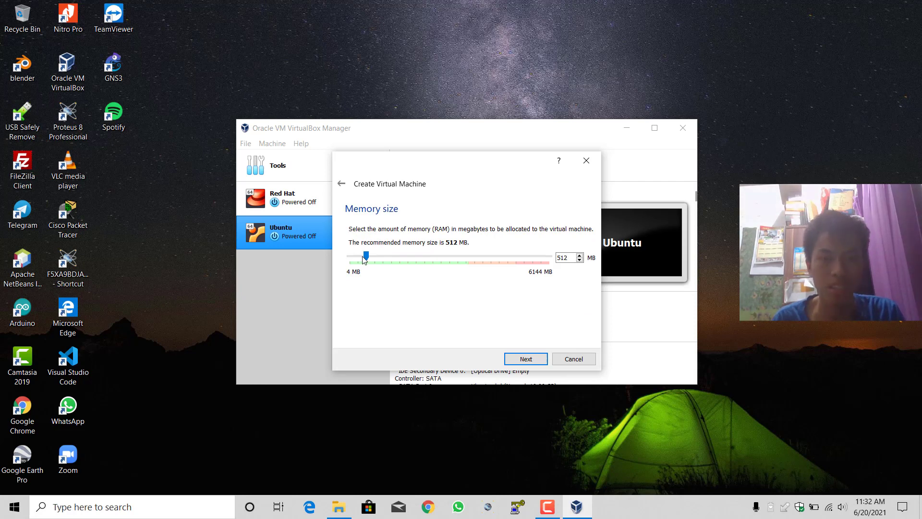
left_click_drag(367, 258, 416, 260)
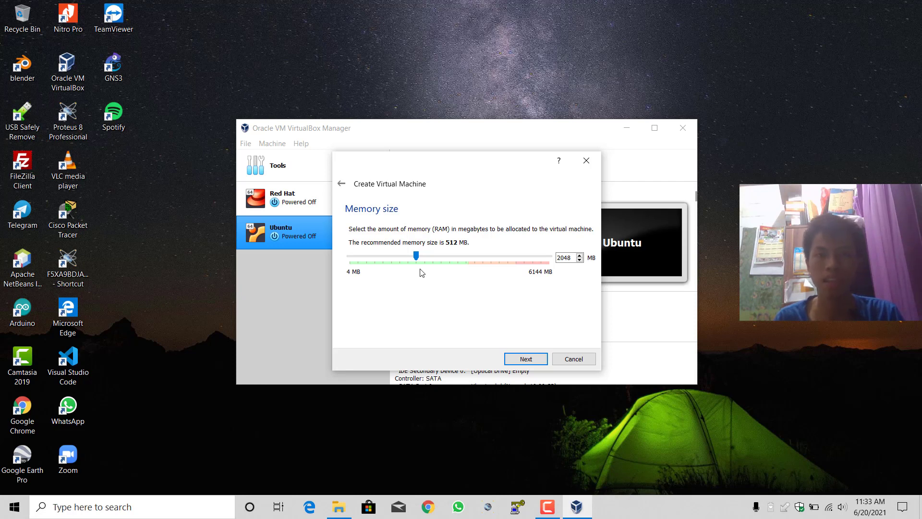
left_click(523, 360)
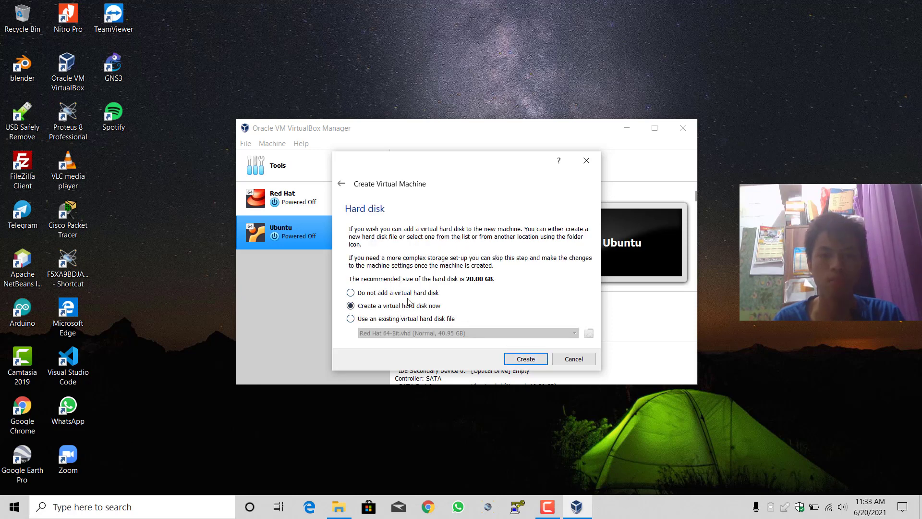
Create a dynamically allocated VHD virtual hard disk of 61.64 GB for the new machine.
left_click(517, 360)
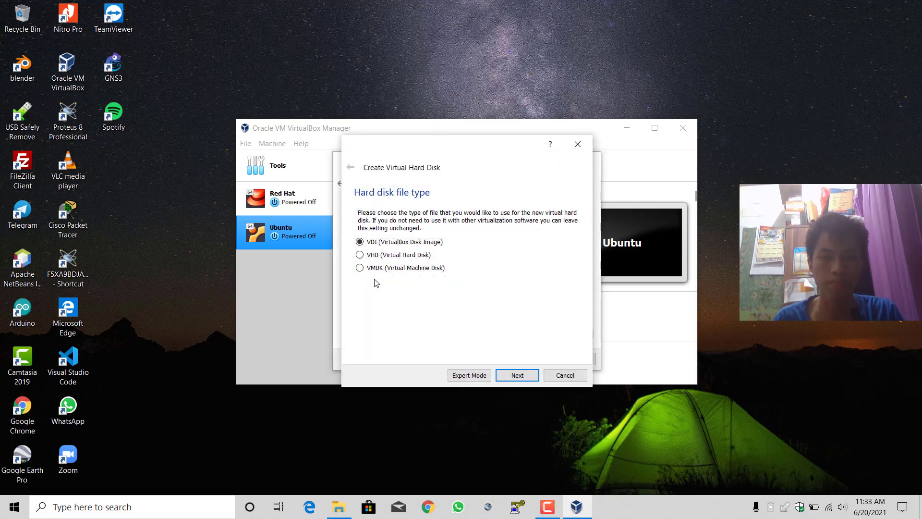
left_click(395, 257)
left_click(512, 374)
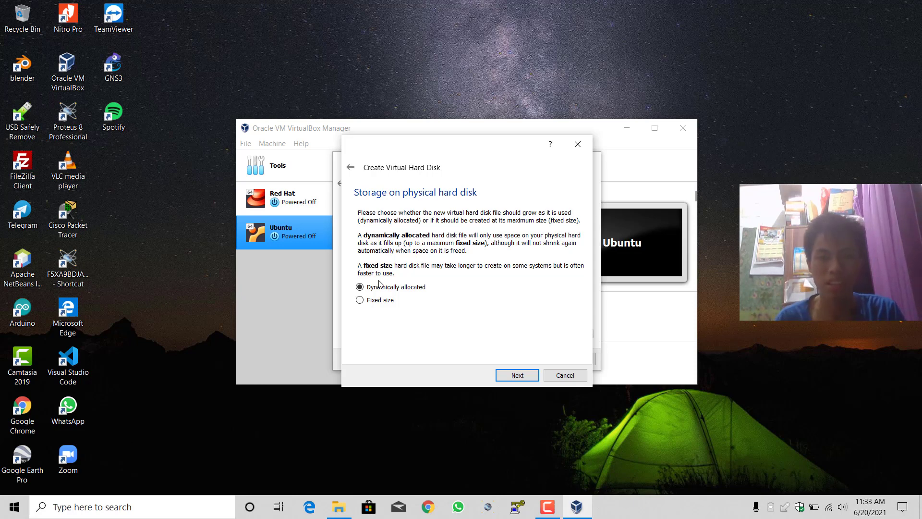
left_click(516, 375)
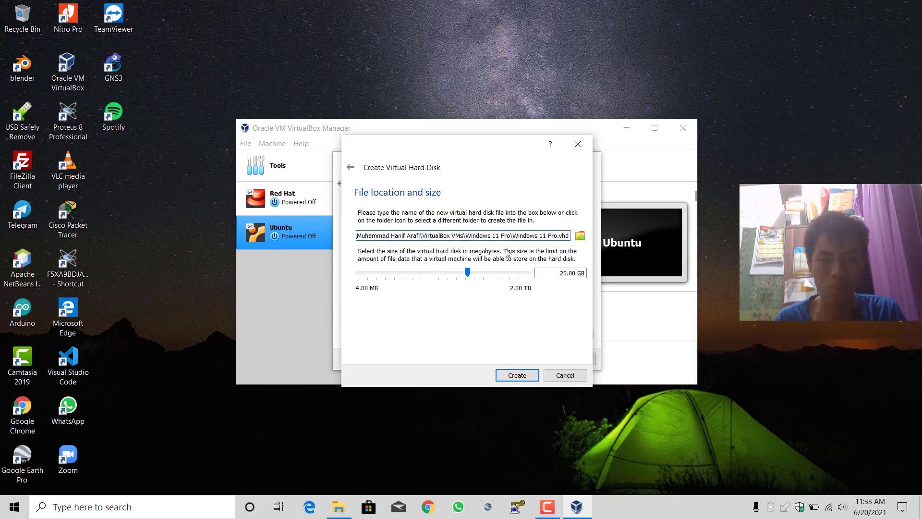
left_click_drag(470, 274, 485, 278)
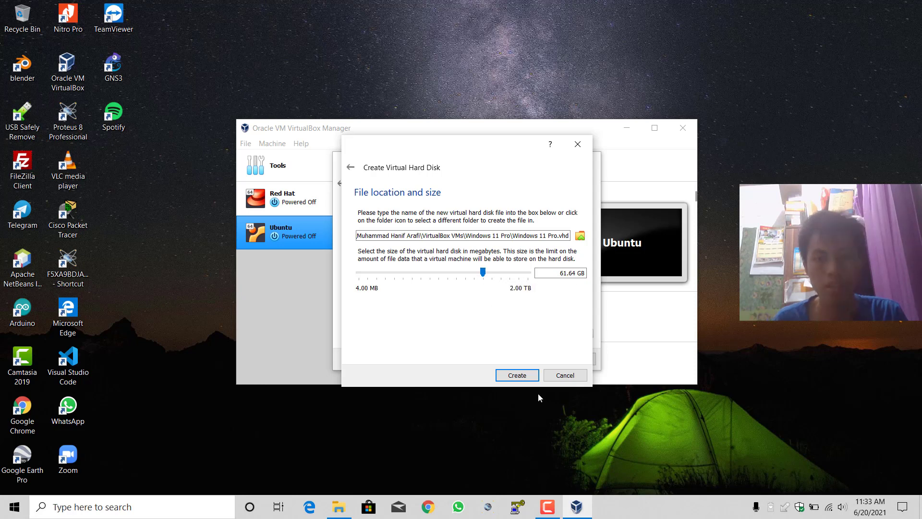
left_click(527, 378)
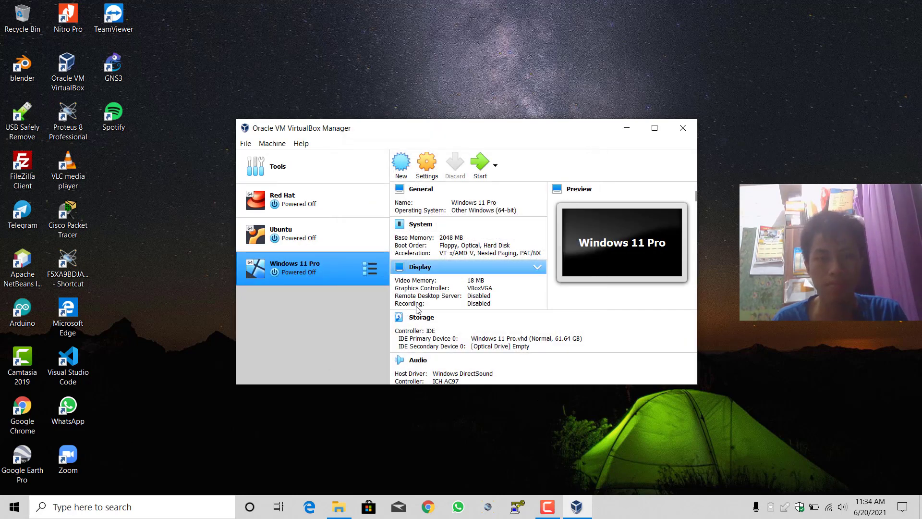
Maximize the manager window and set the Windows 11 Pro machine's processor count to 2 in its system settings.
left_click(654, 128)
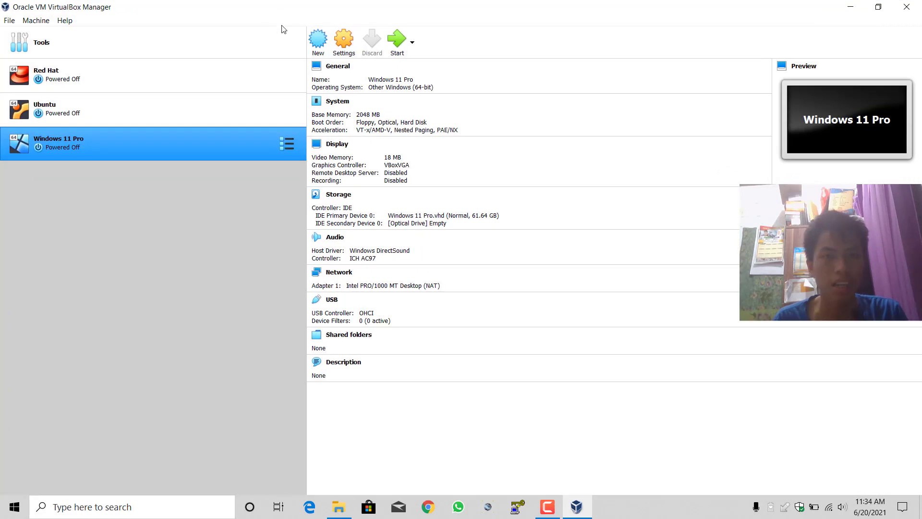
left_click(340, 42)
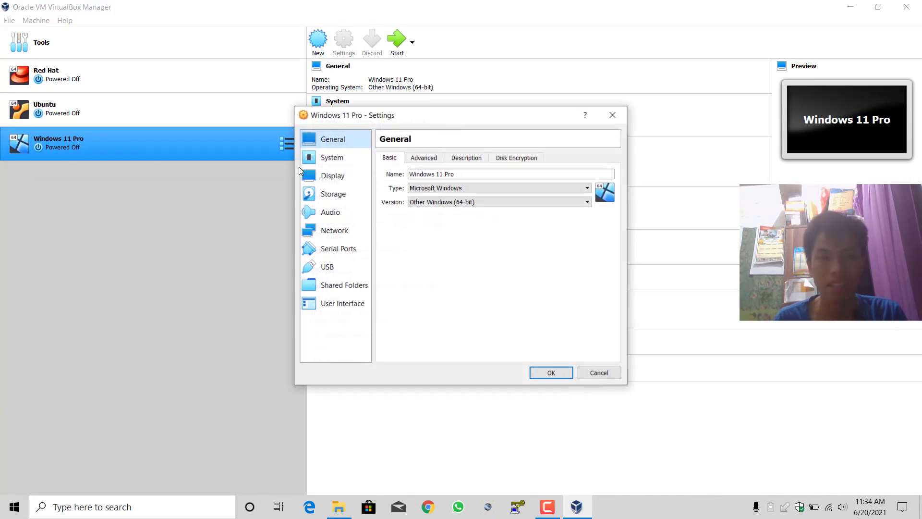
left_click(336, 157)
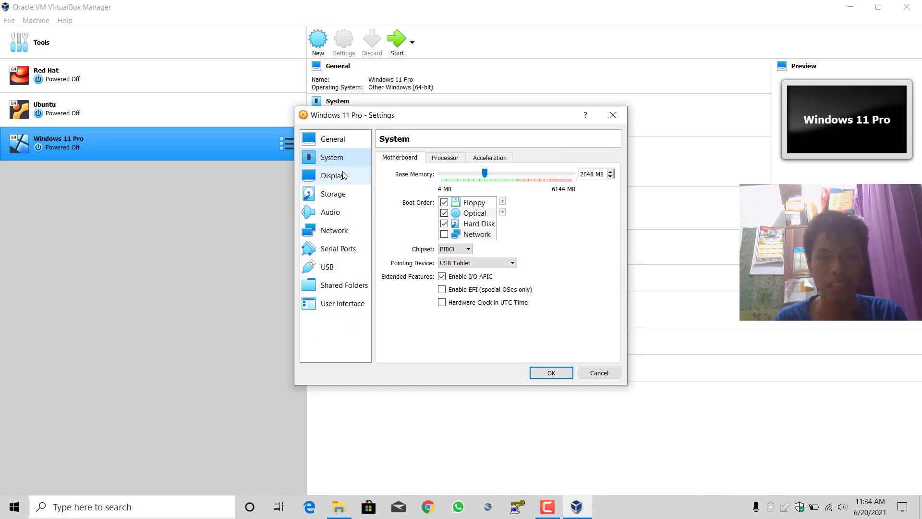
left_click(445, 158)
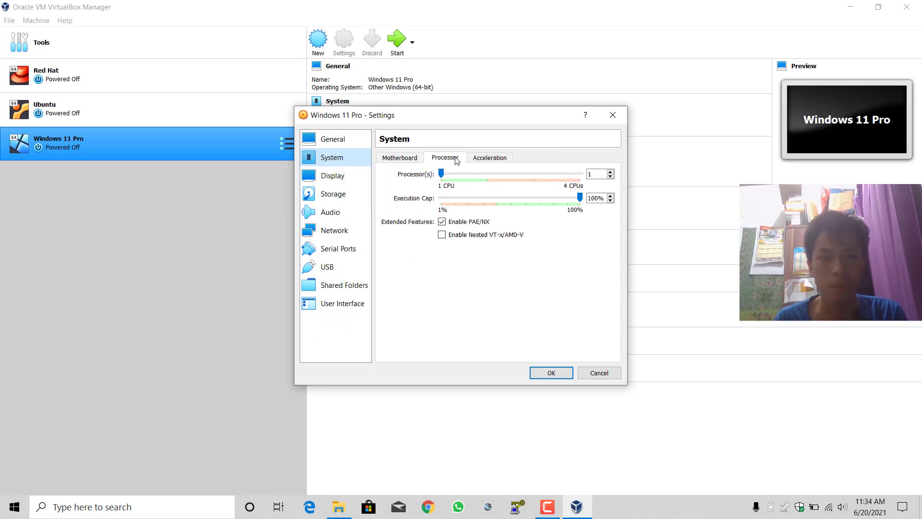
left_click(485, 178)
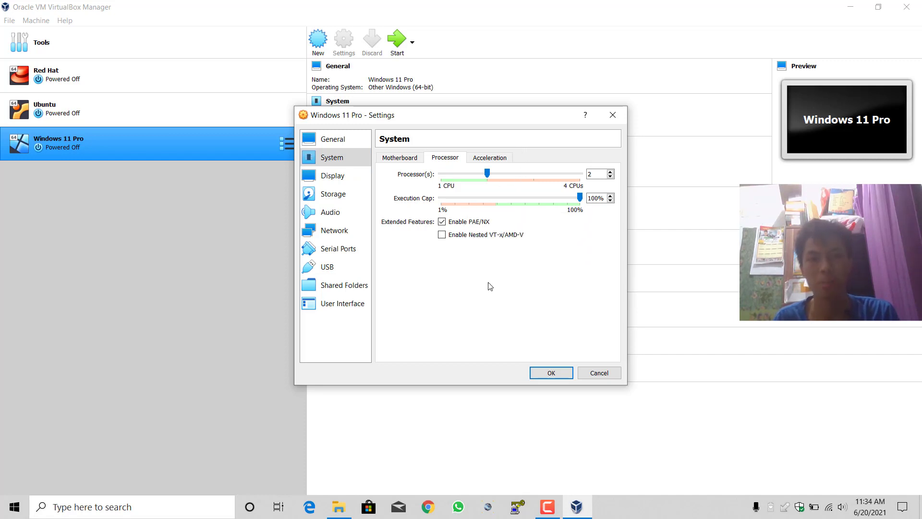
mouse_move(530, 201)
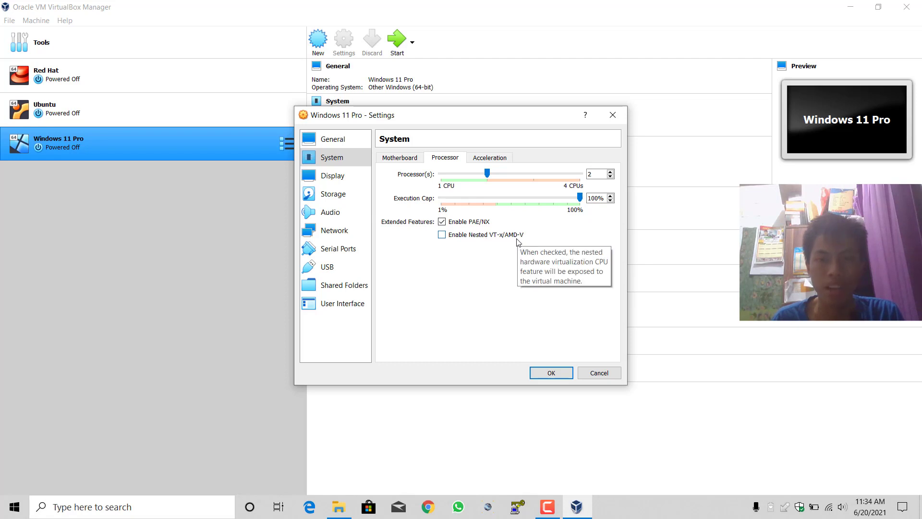
left_click(442, 236)
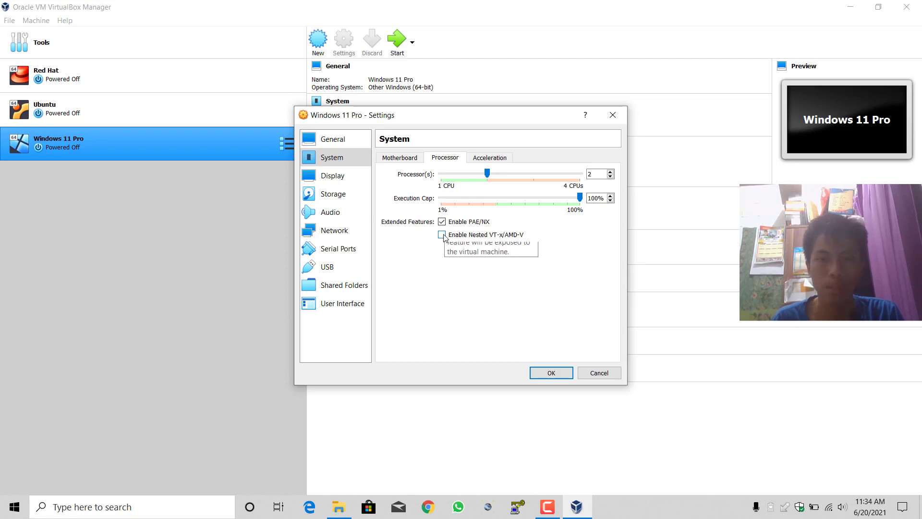
Set the Windows 11 Pro machine's paravirtualization interface to Hyper-V.
left_click(491, 159)
left_click(475, 174)
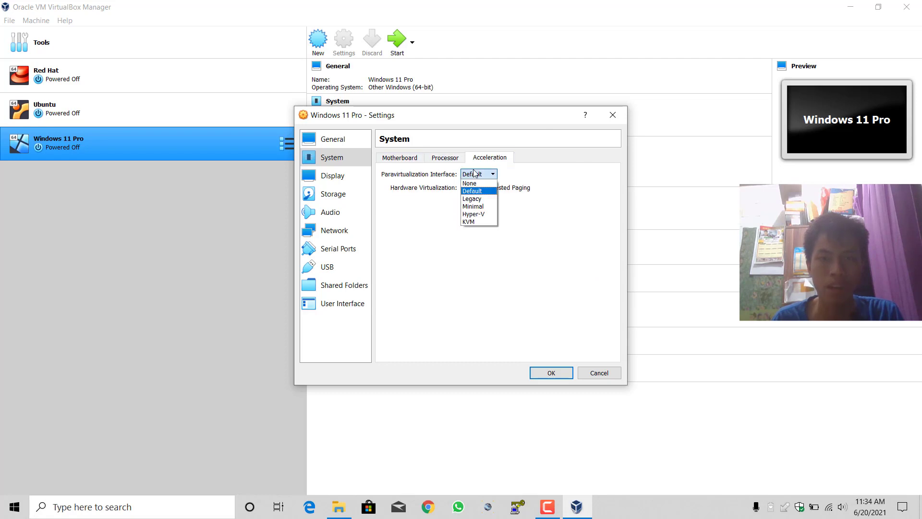
left_click(478, 214)
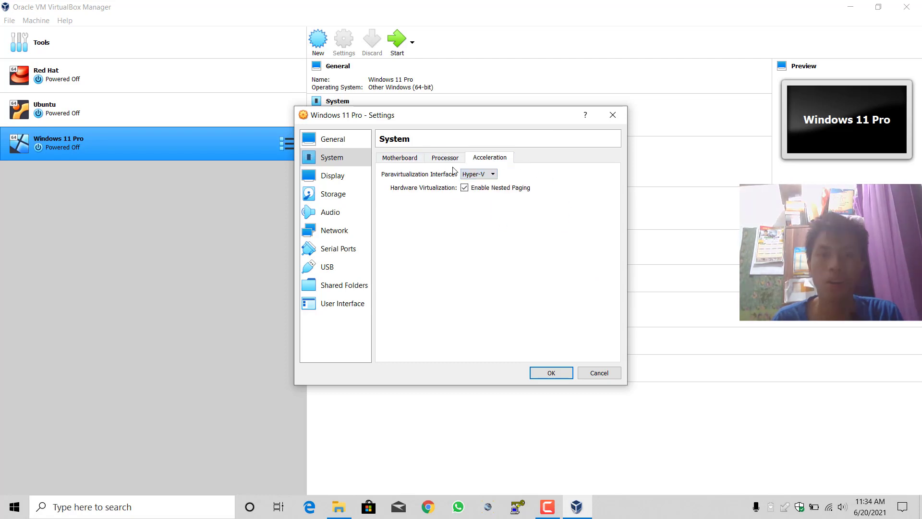
left_click(398, 157)
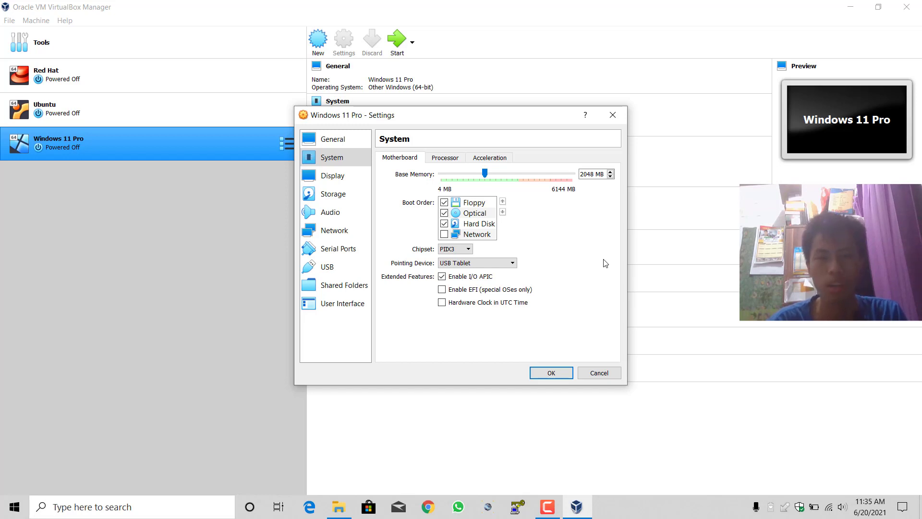
left_click(320, 180)
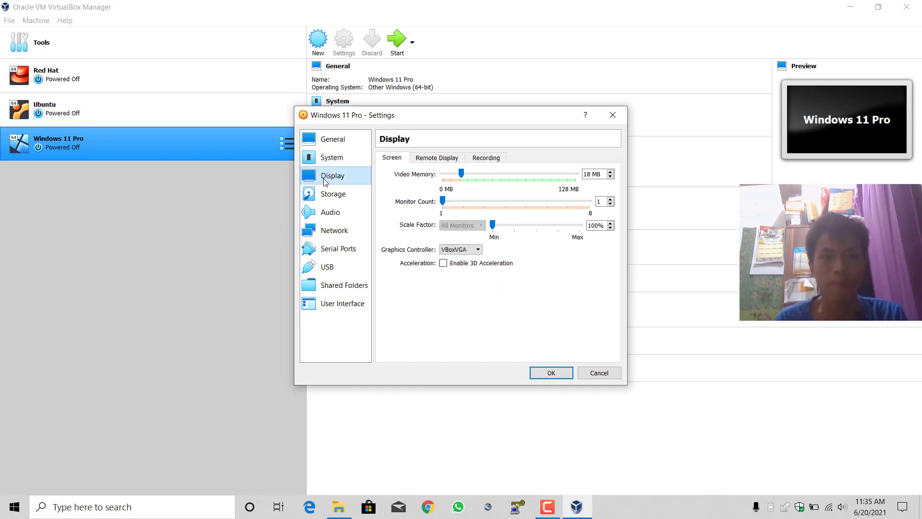
left_click(437, 157)
left_click(486, 157)
left_click(392, 157)
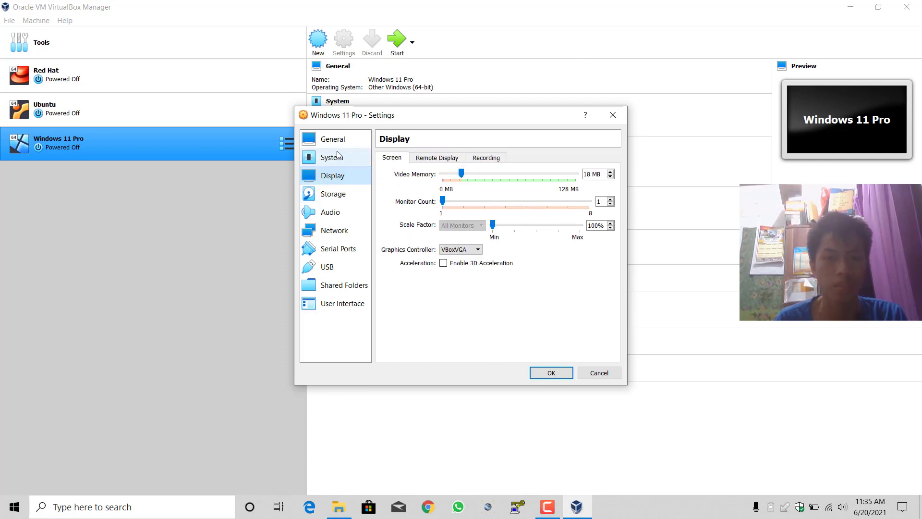
Load the disk image 21996.1.210529-1541.co_release_CLIENT_CONSUMER_x64FRE_en-us from Downloads into the machine's empty optical drive.
left_click(337, 194)
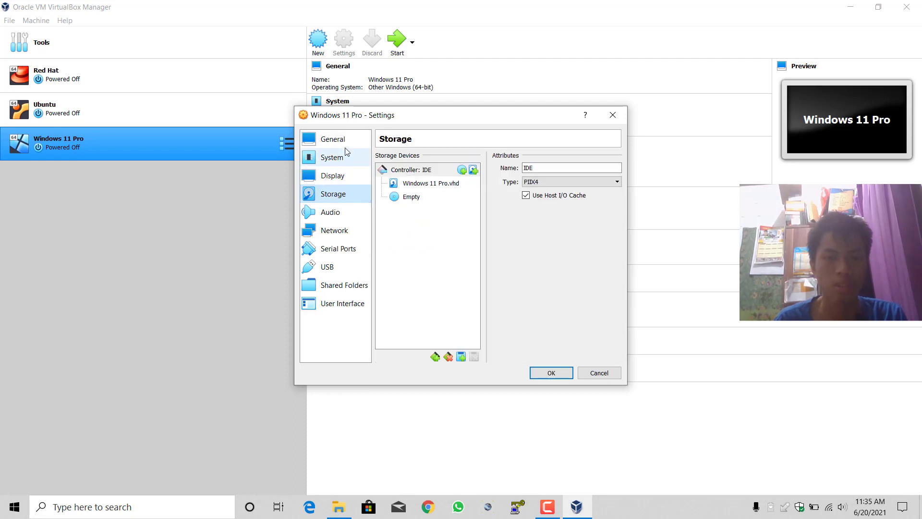
left_click(412, 197)
left_click(615, 169)
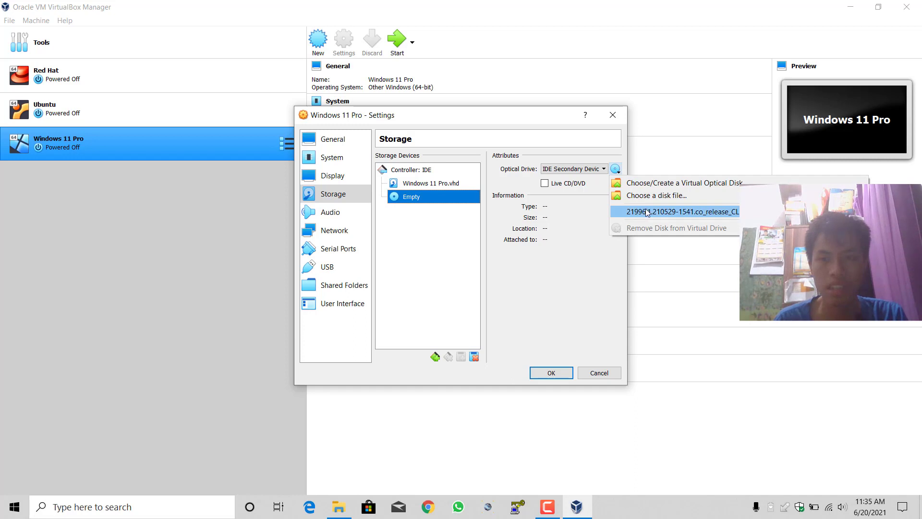
left_click(629, 202)
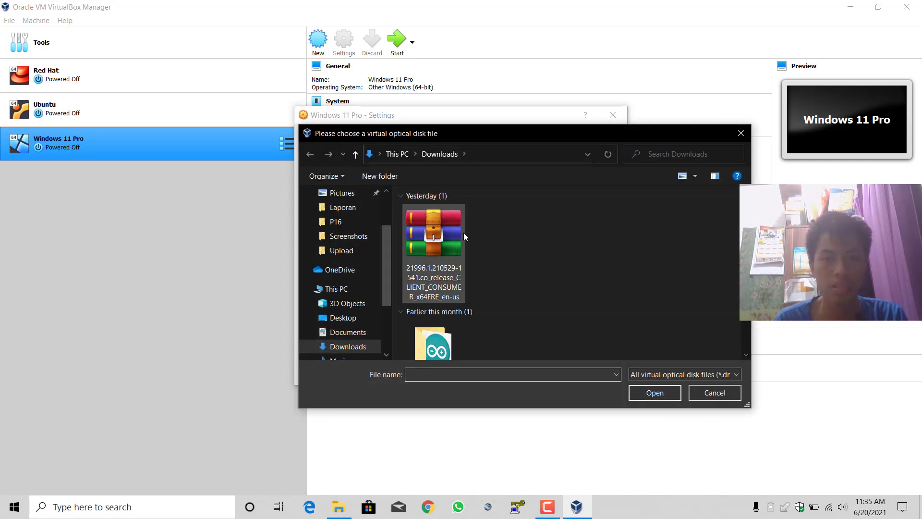
scroll(348, 226, "down", 1)
scroll(404, 242, "down", 1)
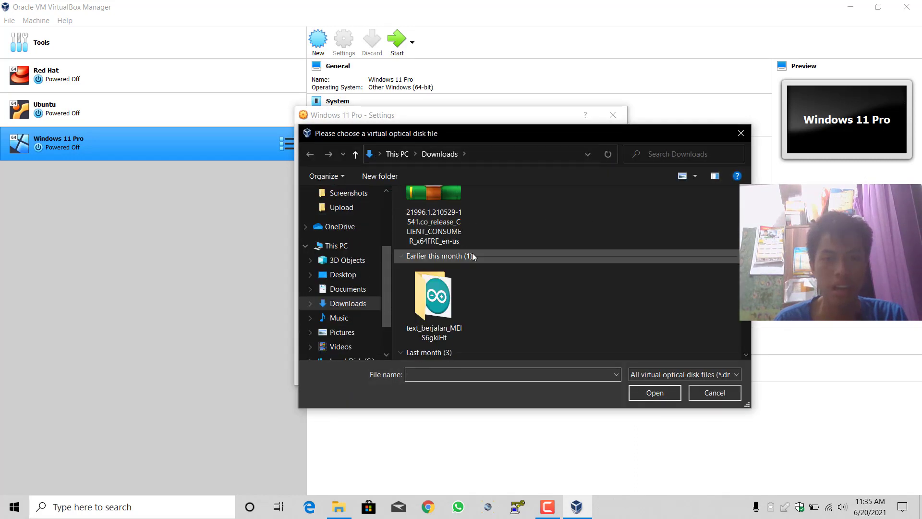
scroll(443, 246, "up", 1)
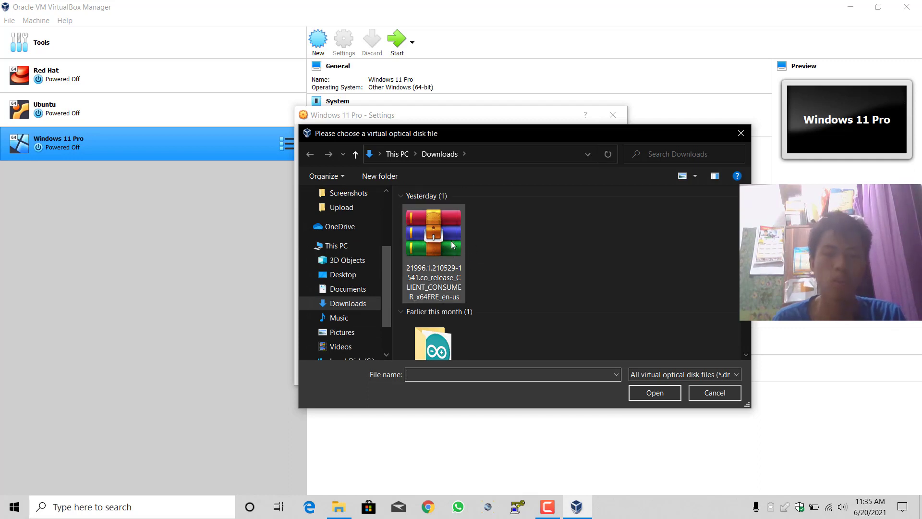
double_click(454, 242)
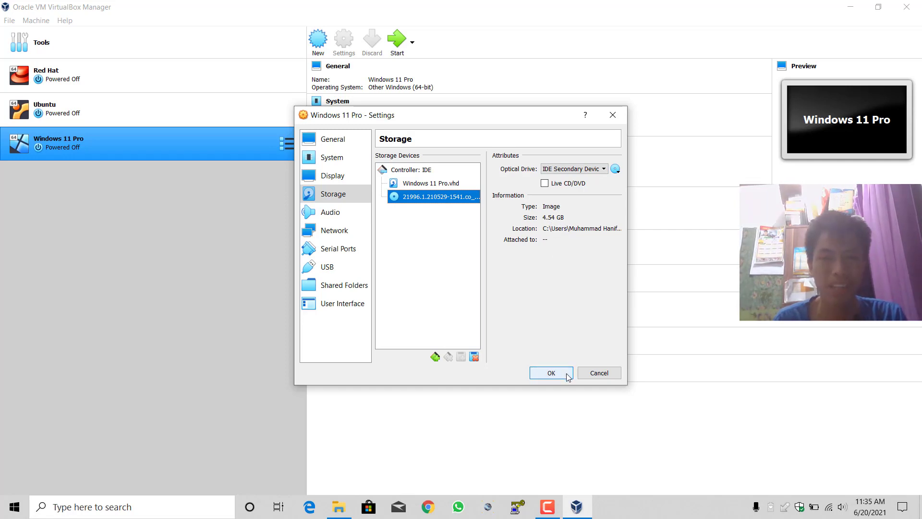
Save the storage settings, start the Windows 11 Pro machine from the attached start-up disk image, and leave only its window on the desktop.
left_click(552, 373)
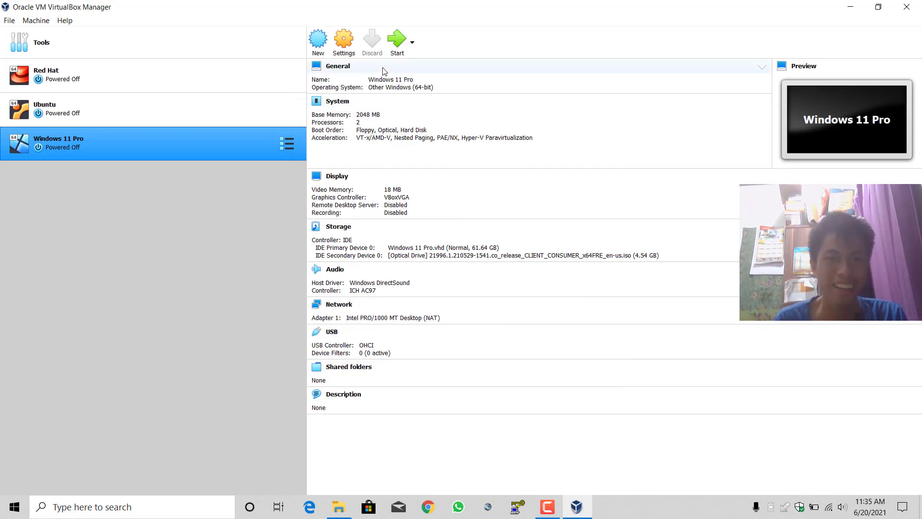
left_click(397, 46)
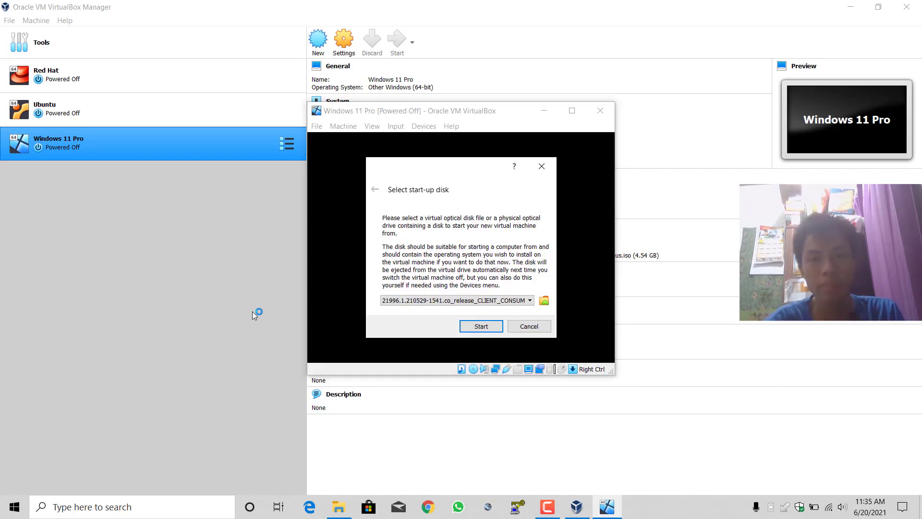
left_click(477, 328)
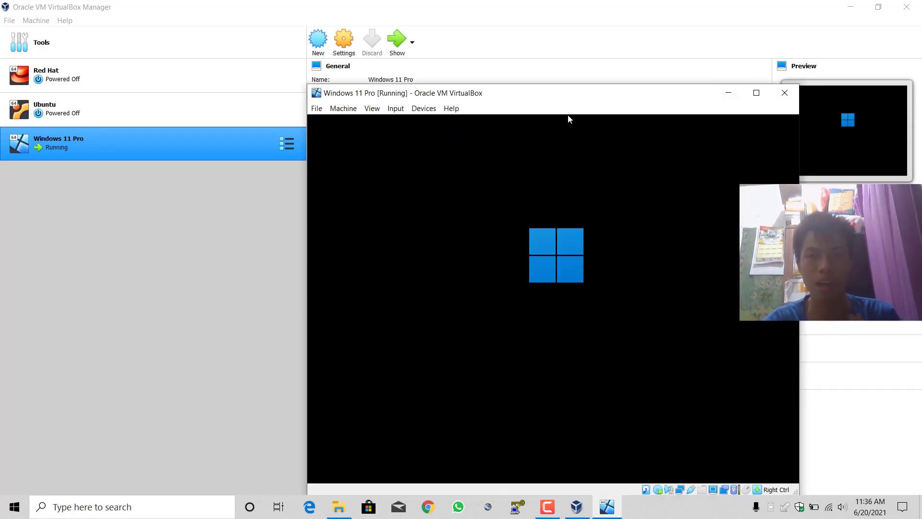
left_click(851, 7)
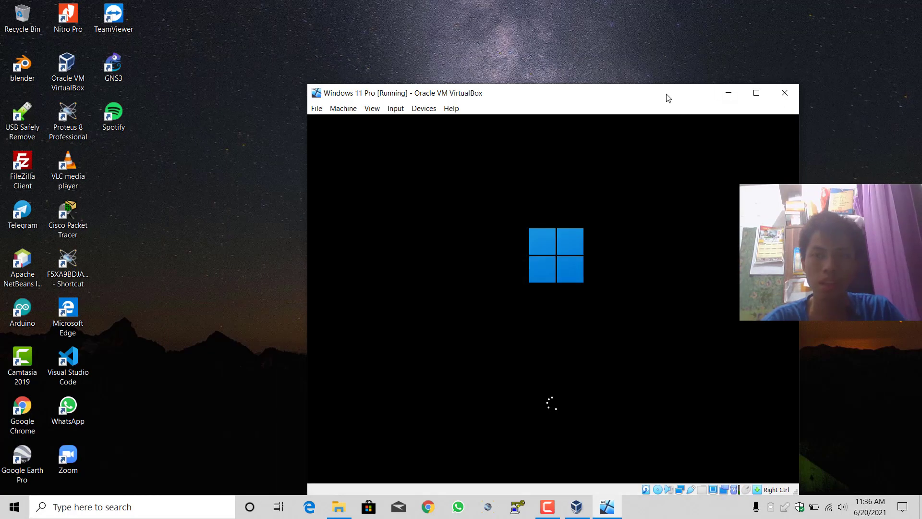
left_click_drag(664, 97, 596, 63)
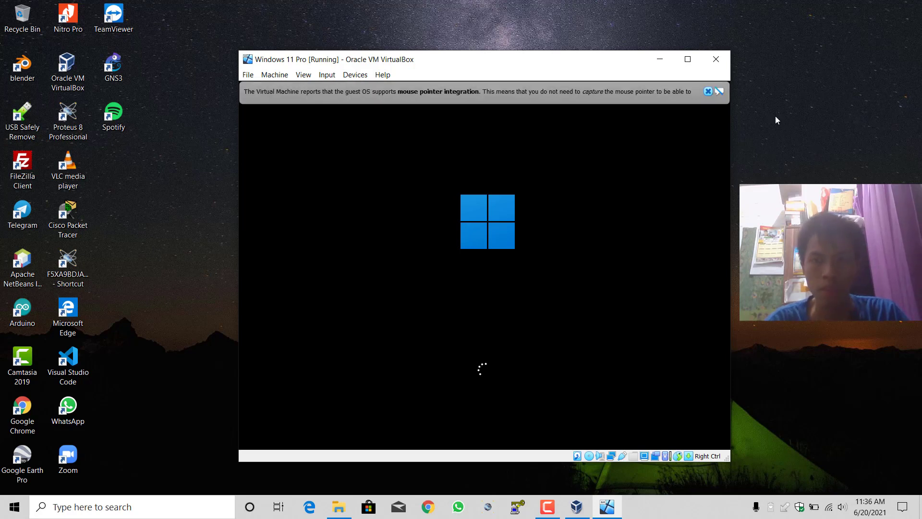
left_click(709, 91)
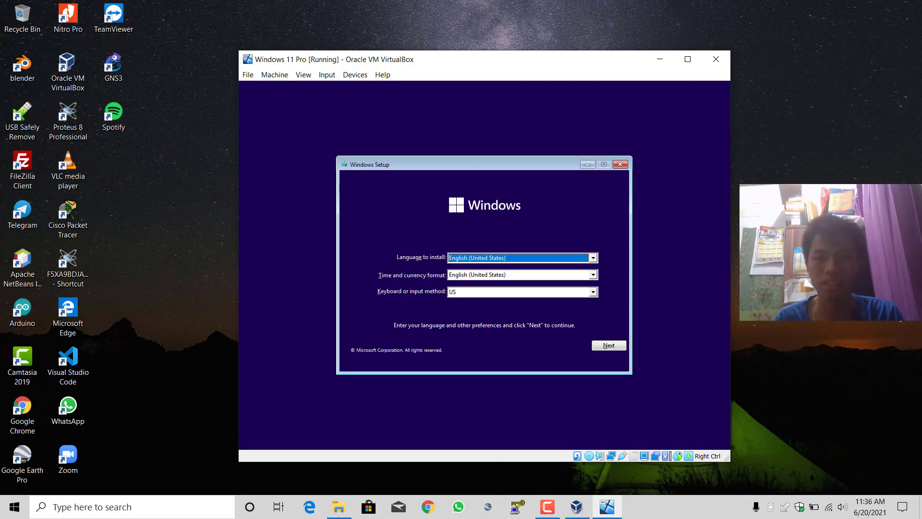
Begin Windows Setup with English (United States) and the US keyboard, continuing without a product key.
left_click(601, 348)
left_click(491, 269)
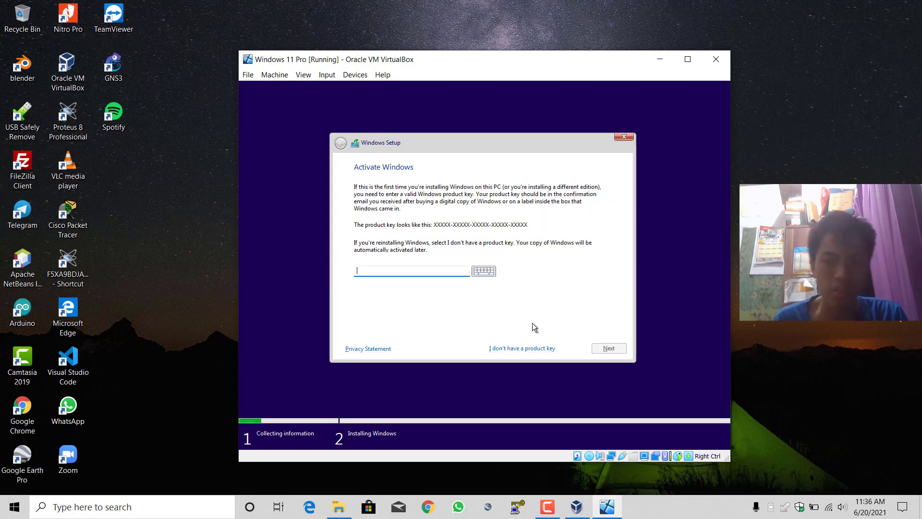
left_click(534, 347)
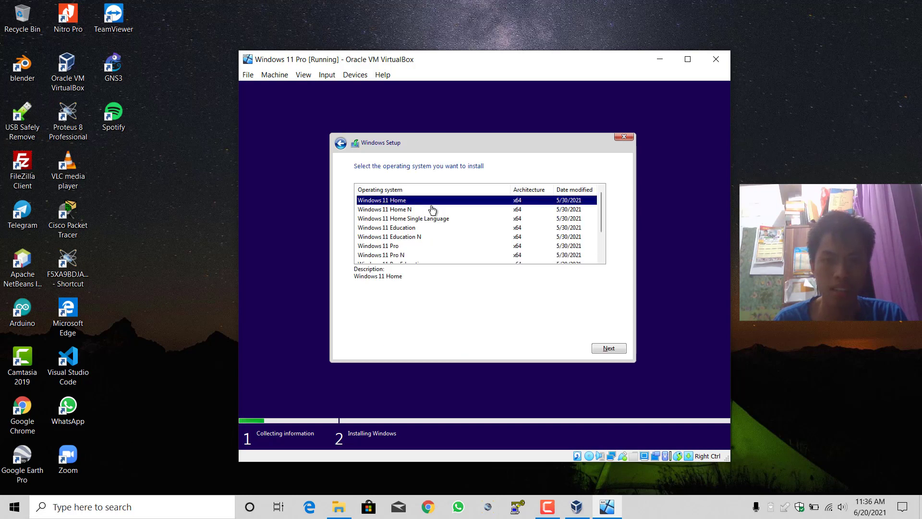
Choose Windows 11 Pro as the operating system to install and accept the Microsoft Software License Terms.
mouse_move(601, 214)
left_mouse_down()
mouse_move(601, 241)
mouse_move(599, 211)
left_mouse_up()
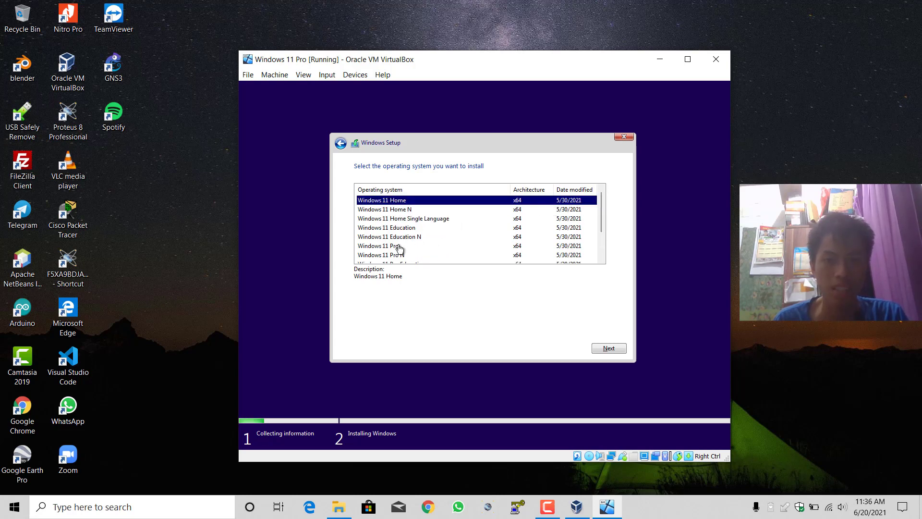
left_click(398, 246)
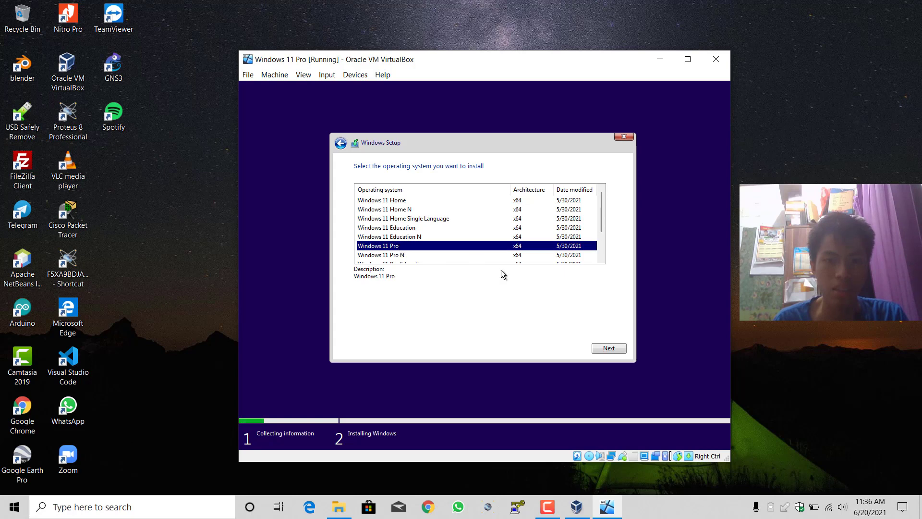
left_click(613, 351)
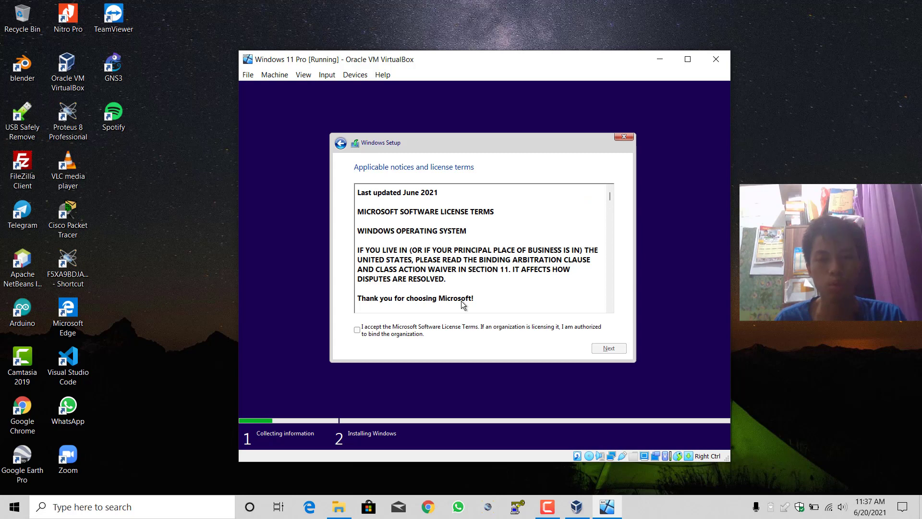
left_click(408, 334)
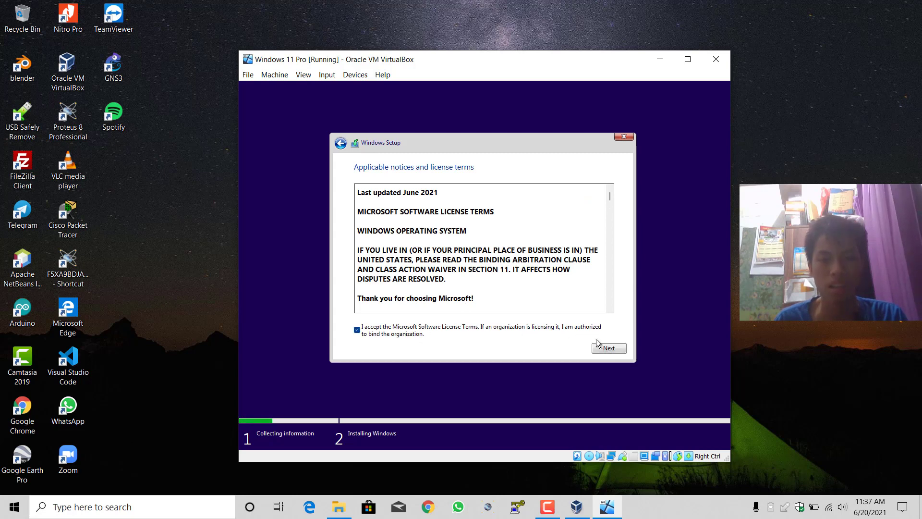
left_click(610, 349)
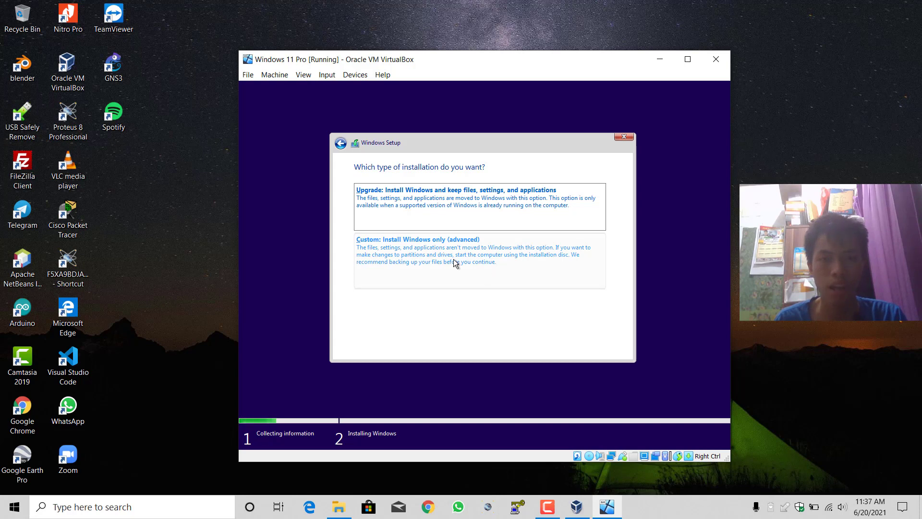
Choose a custom installation, partition the unallocated space of Drive 0 at full size, and install Windows on Drive 0 Partition 2.
left_click(431, 260)
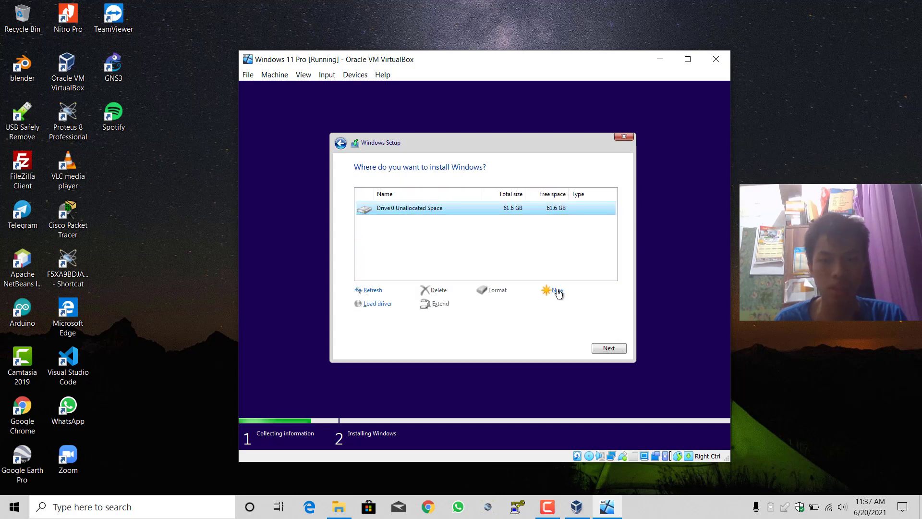
left_click(558, 289)
left_click(574, 305)
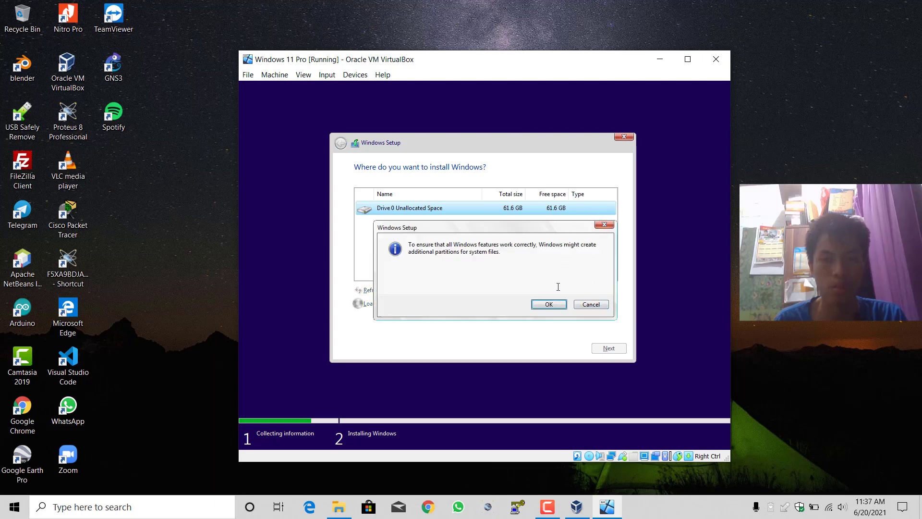
left_click(547, 304)
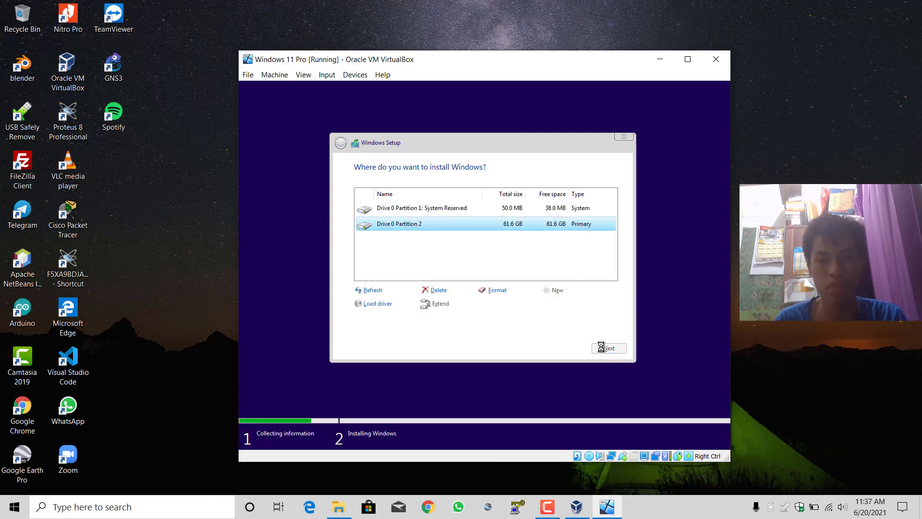
left_click(606, 349)
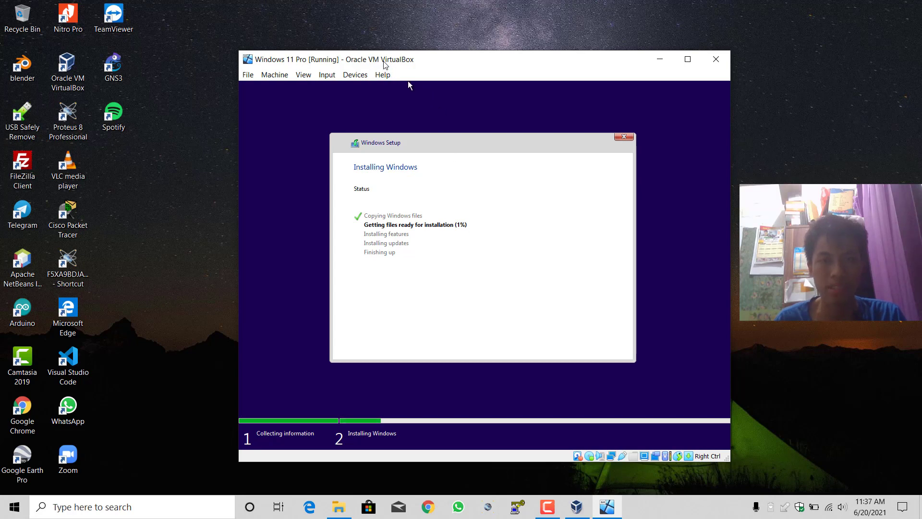
mouse_move(383, 63)
left_mouse_down()
mouse_move(400, 60)
mouse_move(388, 60)
left_mouse_up()
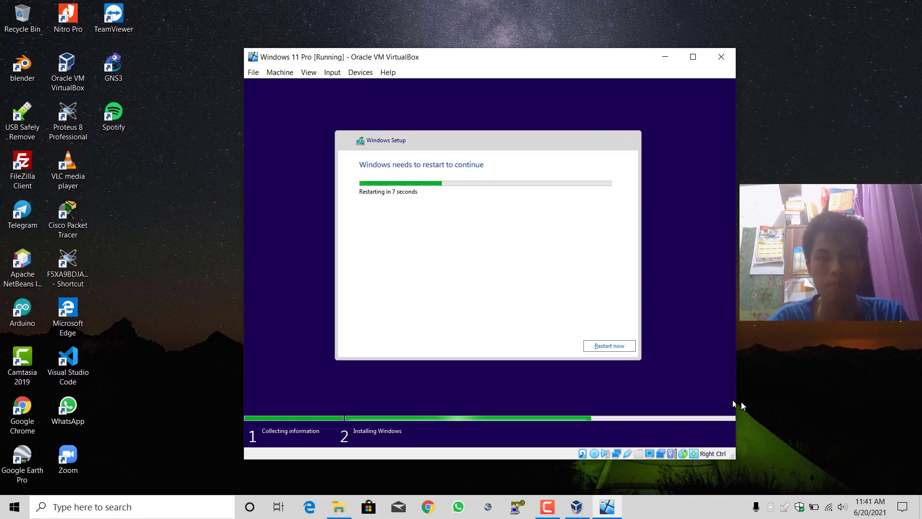
Restart the virtual machine to continue the Windows installation, dismissing the mouse pointer integration notices.
left_click(615, 346)
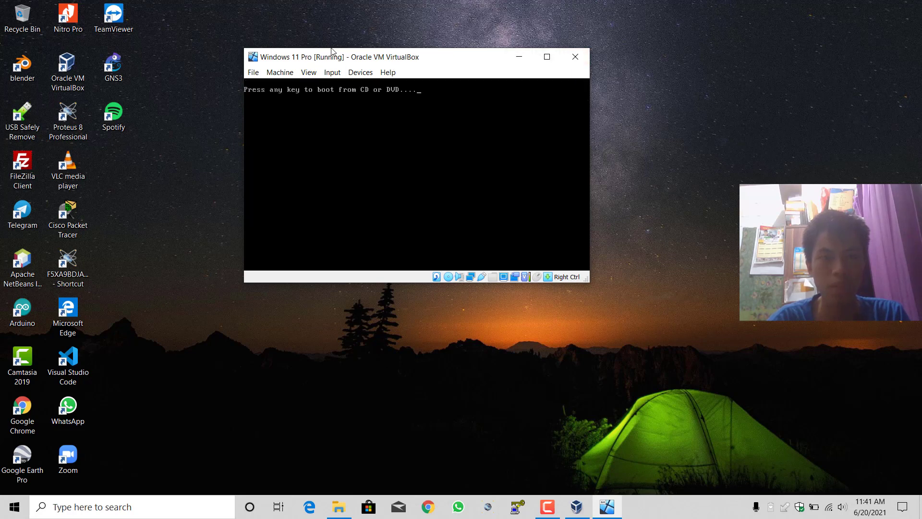
key("Return")
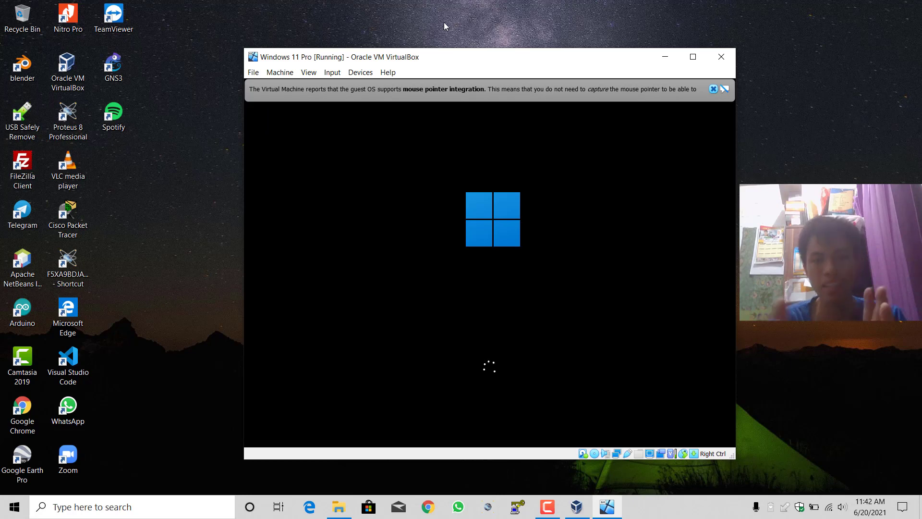
left_click(711, 87)
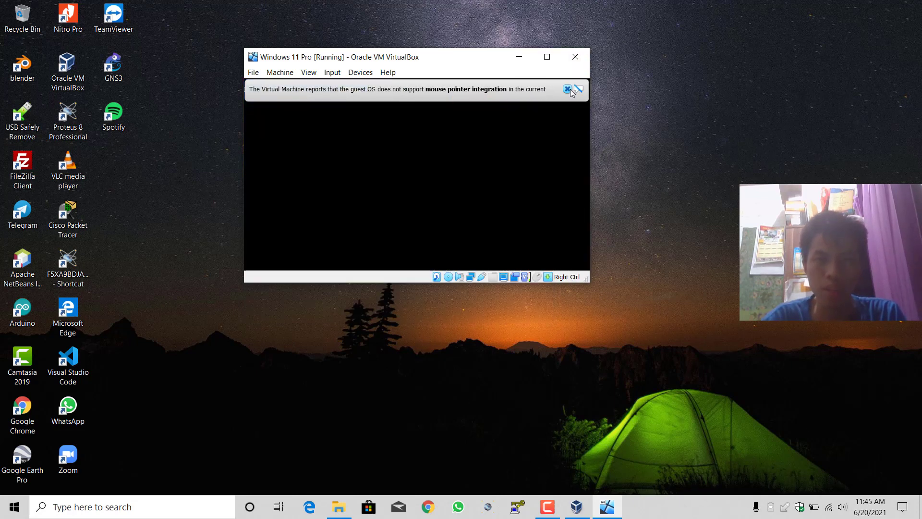
left_click(569, 89)
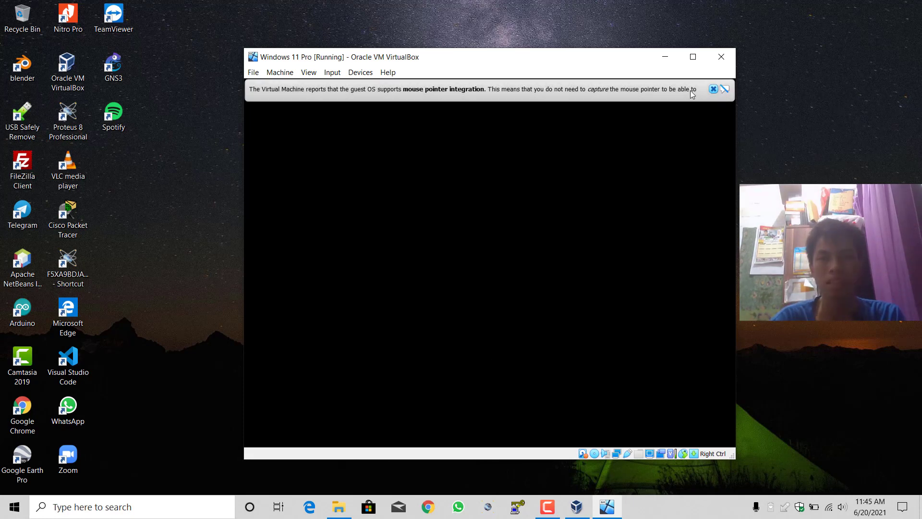
left_click(711, 88)
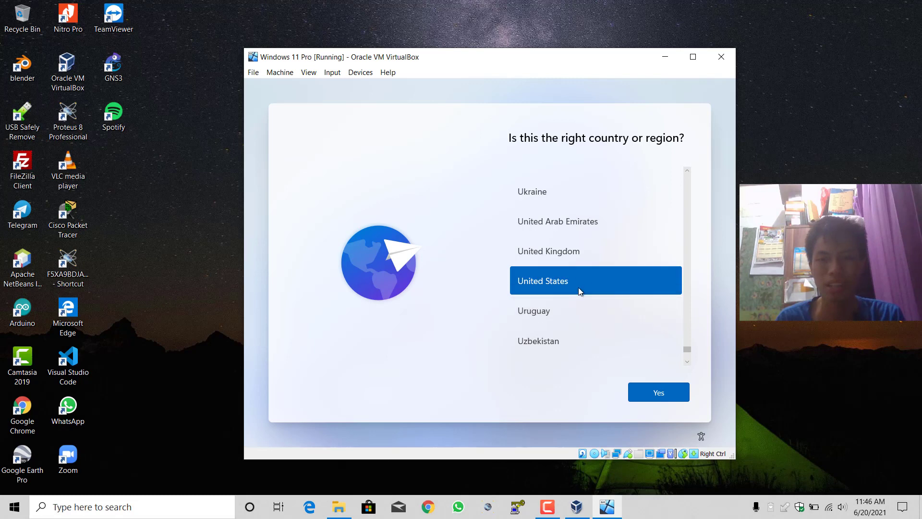
Set the region to United States and the keyboard layout to US, skipping a second keyboard layout.
left_click(657, 393)
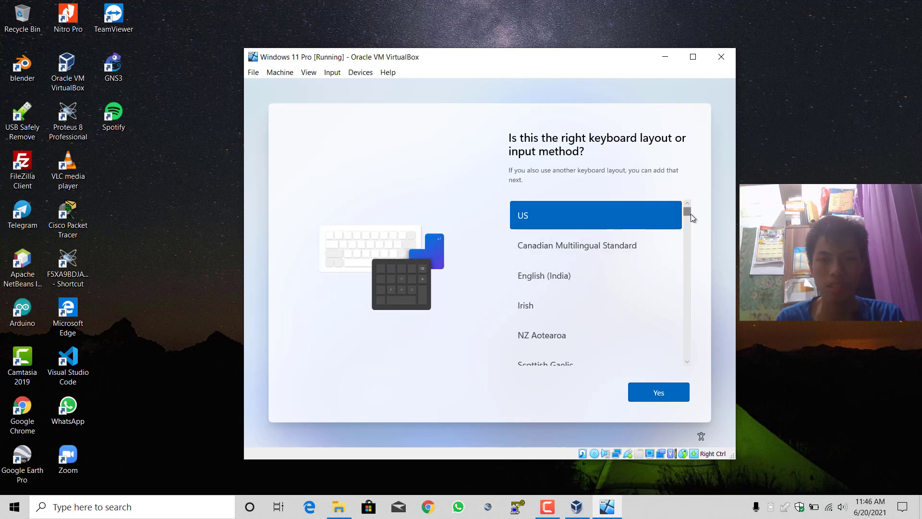
left_click(641, 391)
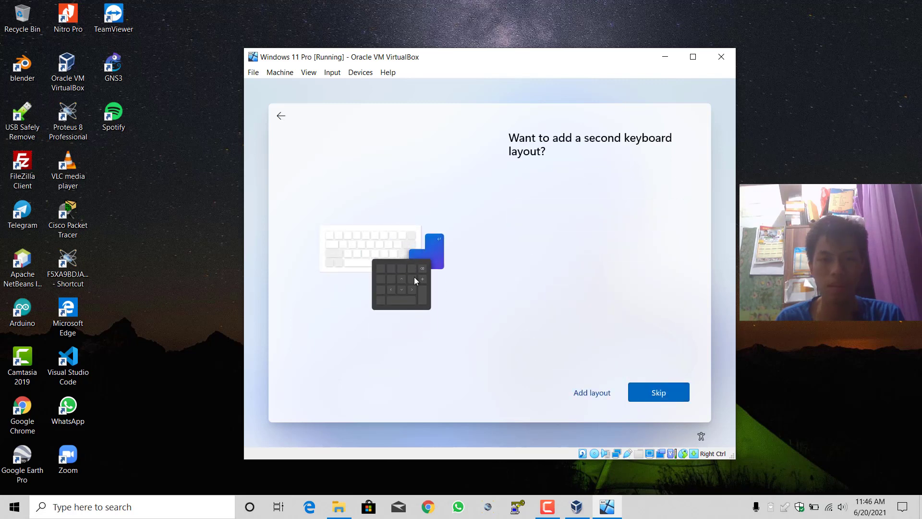
left_click(651, 384)
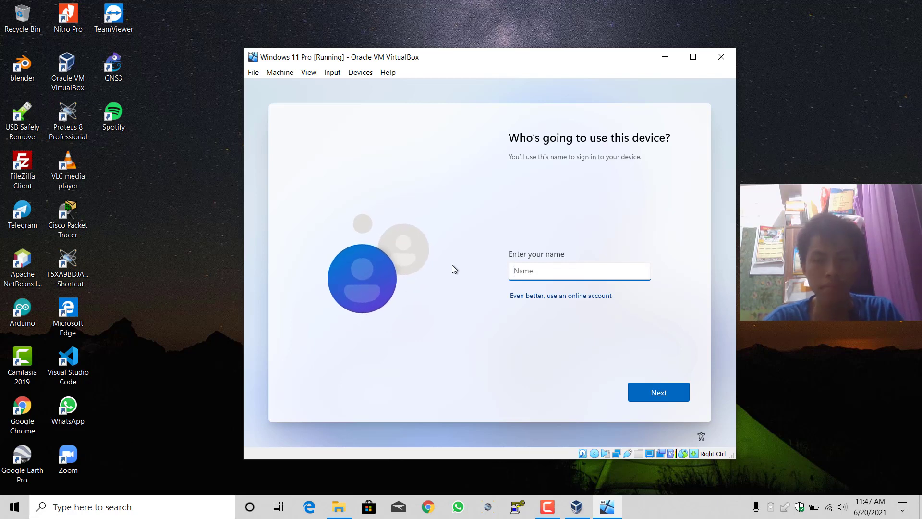
Create the local account with the user's name and leave its password blank.
type("Hanif")
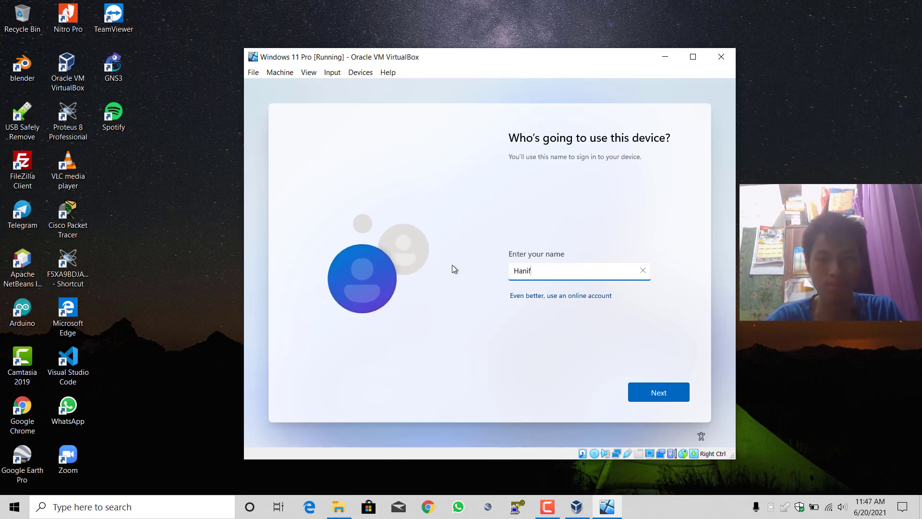
key("Return")
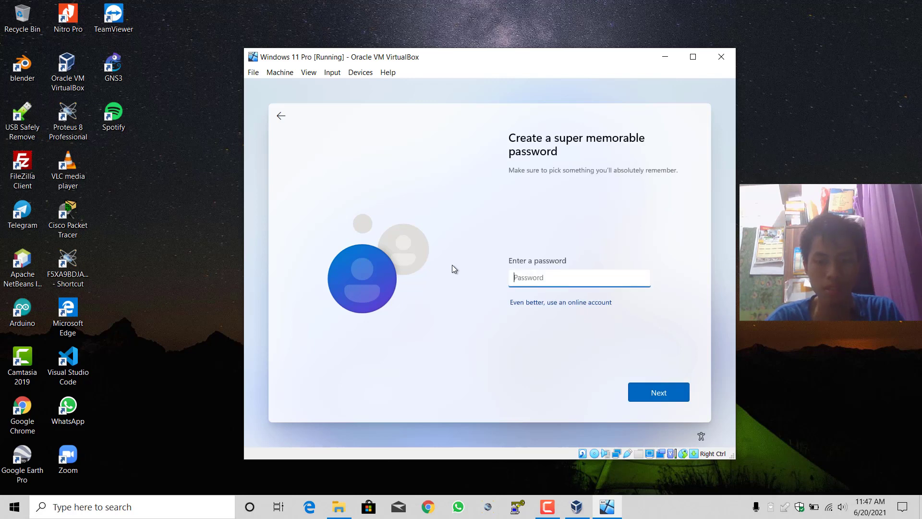
key("Return")
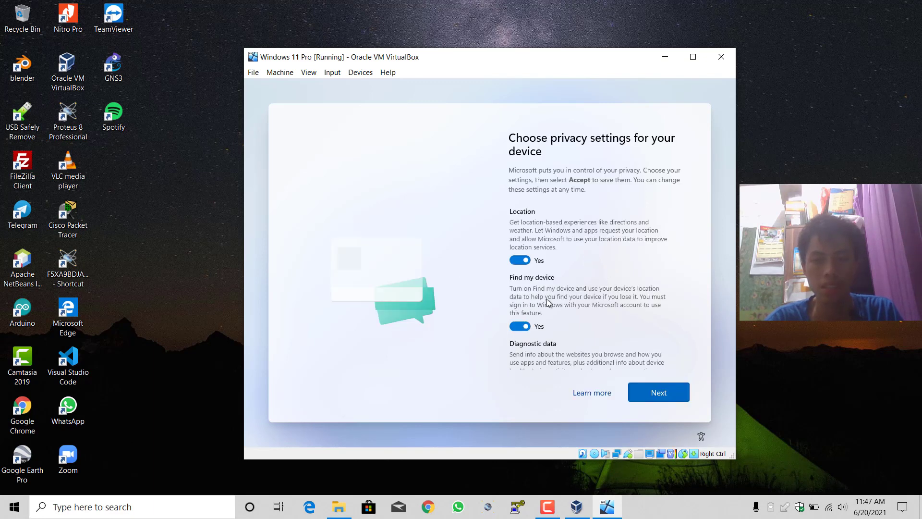
Go through the device privacy settings and accept them with all options left on.
left_click(666, 399)
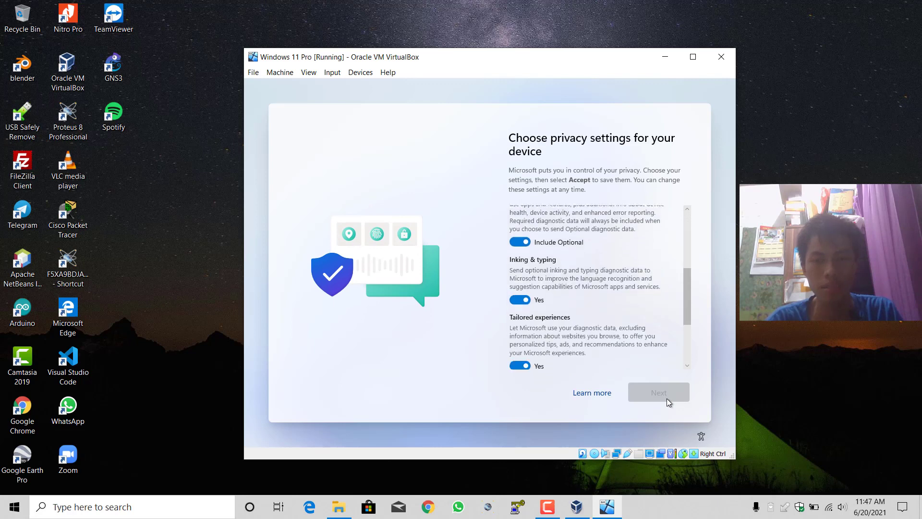
left_click(667, 399)
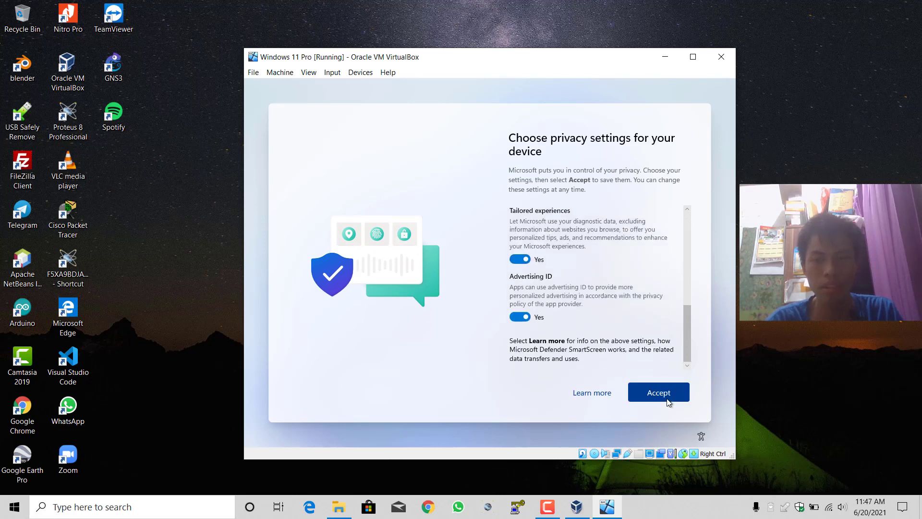
left_click(666, 399)
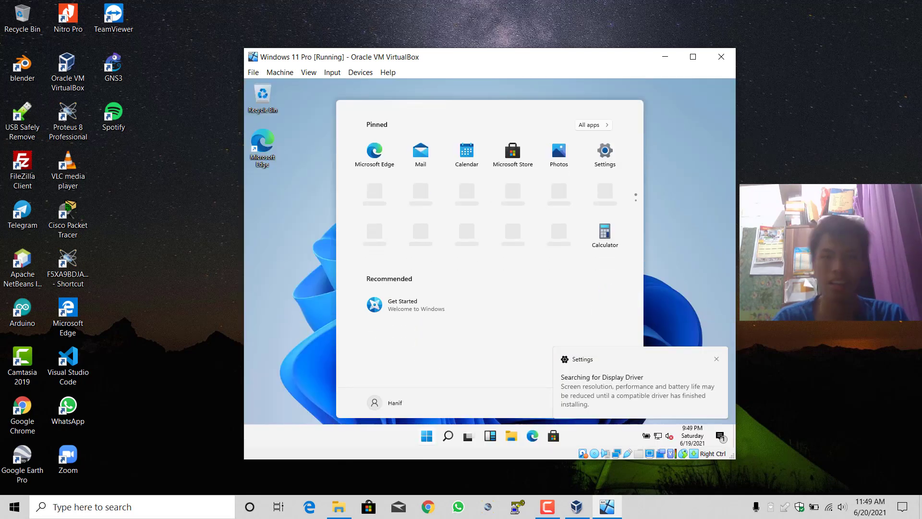
Close the guest's Start menu, maximize the virtual machine window, and reopen the Windows 11 Start menu.
left_click(662, 301)
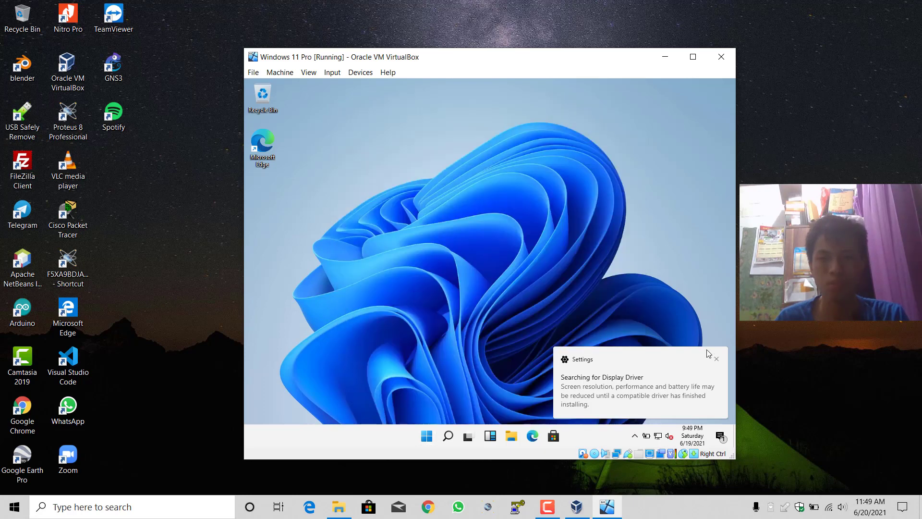
left_click(693, 57)
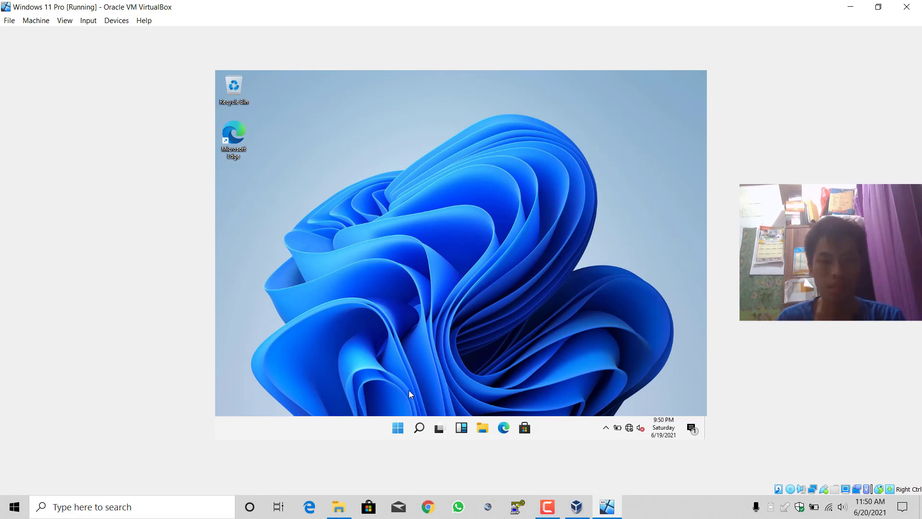
left_click(401, 429)
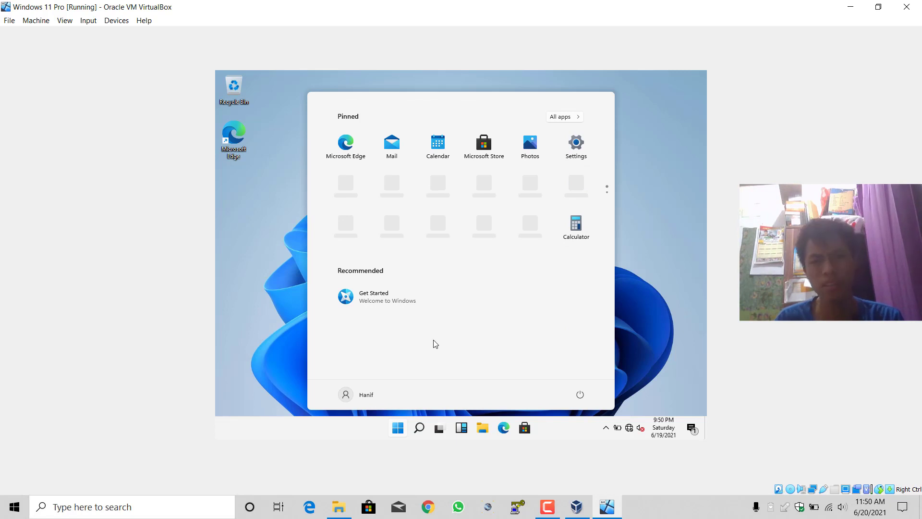
key("super")
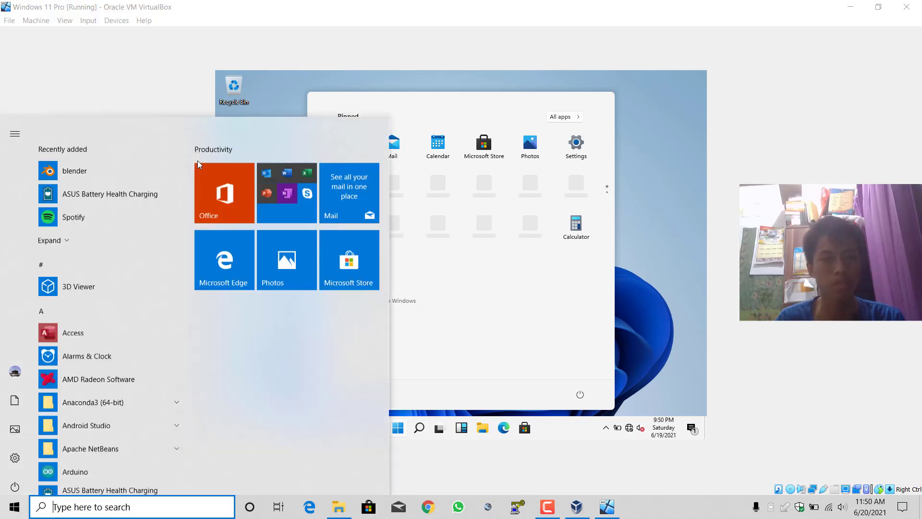
left_click(524, 329)
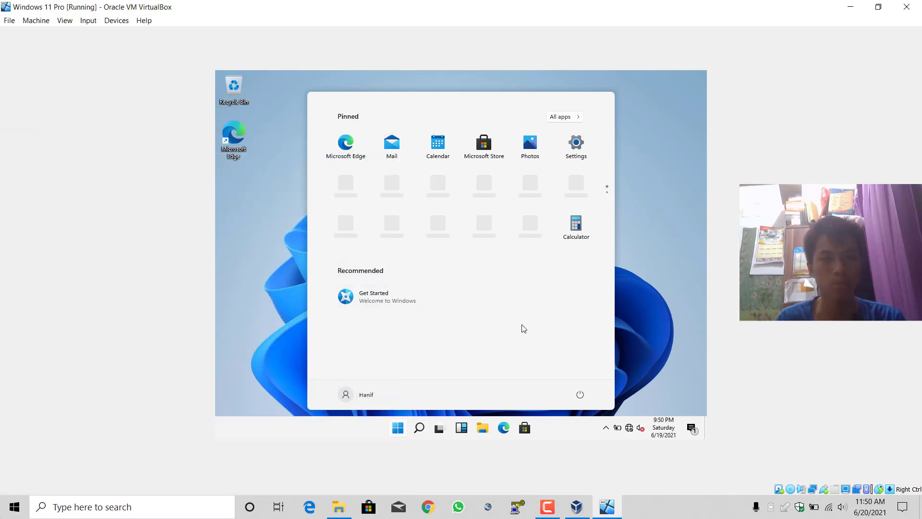
key("super")
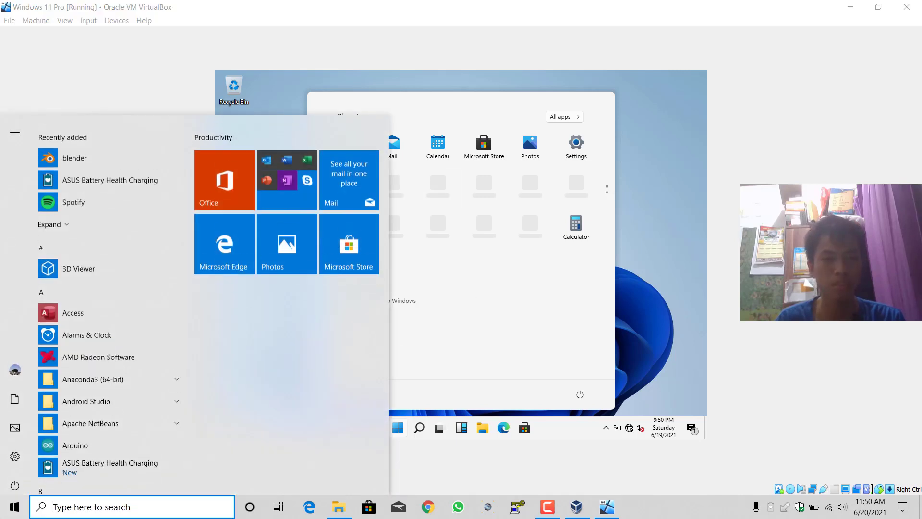
left_click(516, 327)
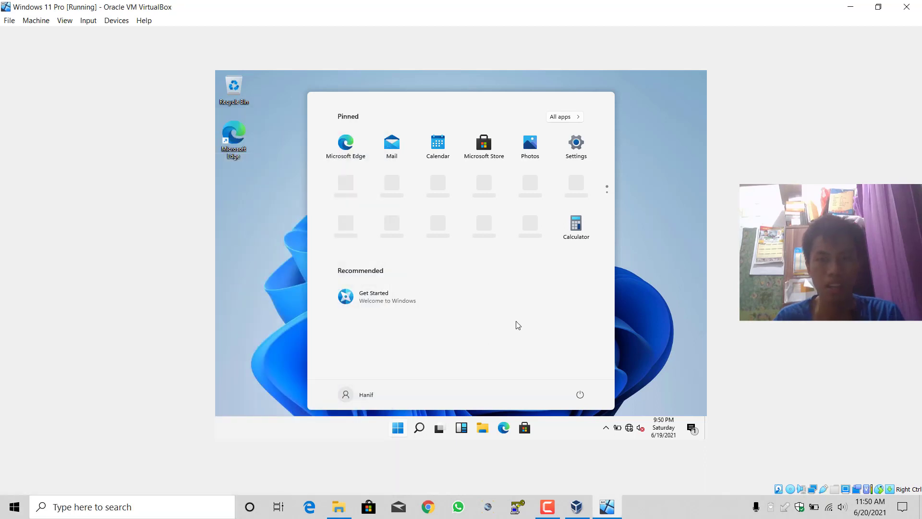
Browse both pages of pinned apps in the guest's Start menu, then close it.
scroll(389, 192, "down", 1)
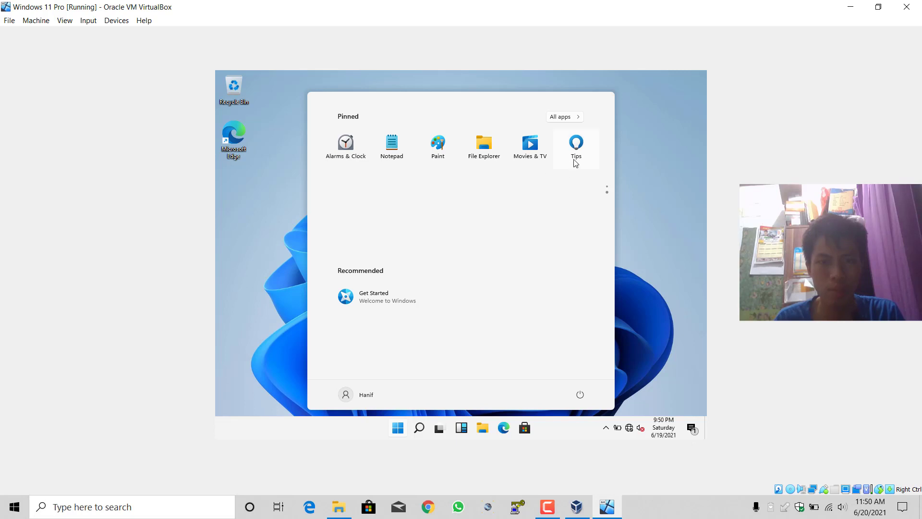
scroll(458, 258, "up", 2)
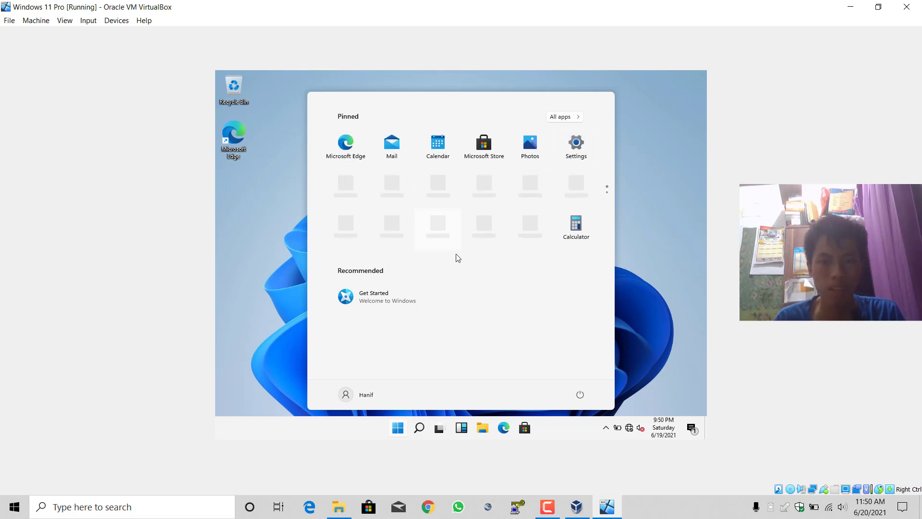
scroll(499, 165, "down", 2)
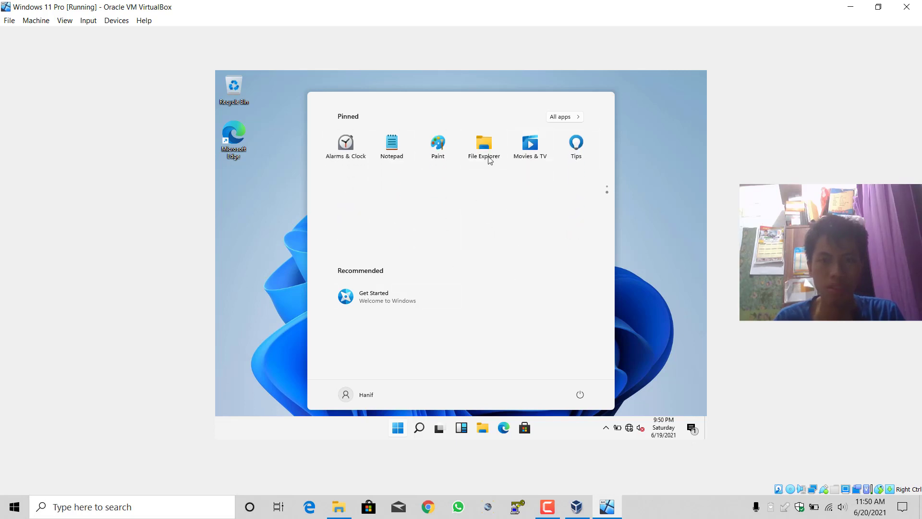
key("Escape")
Open File Explorer in the guest, maximize it, and view This PC and the Videos folder.
key("super+e")
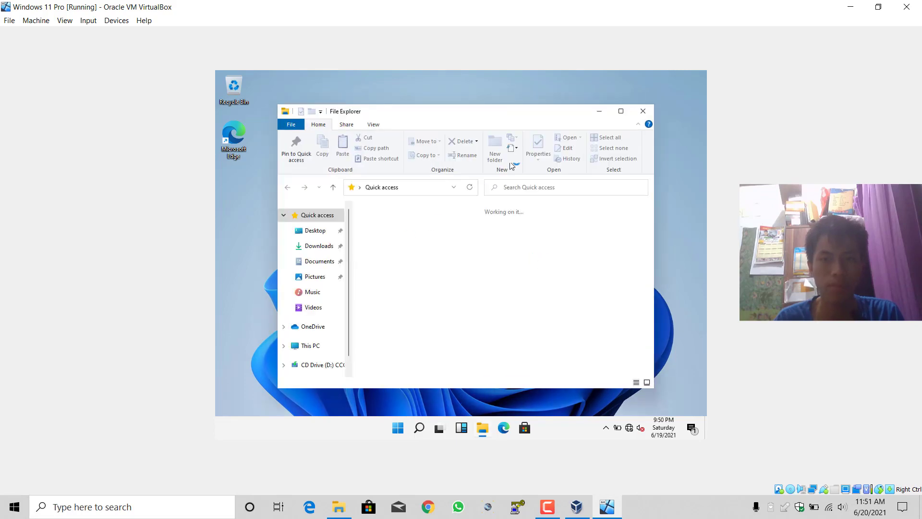
left_click(620, 114)
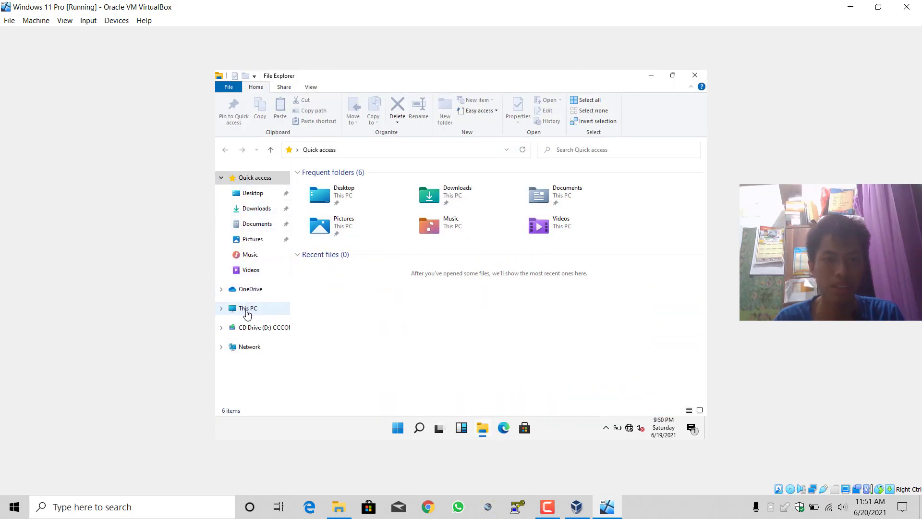
left_click(245, 308)
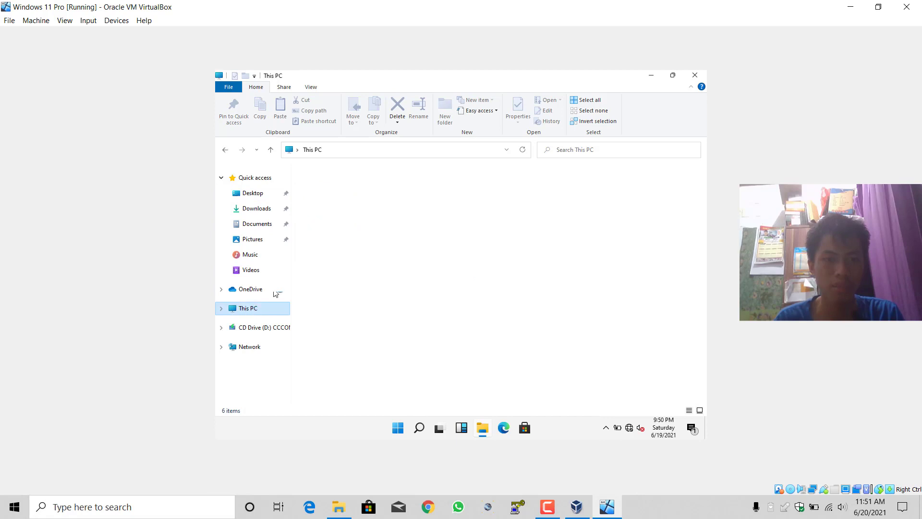
left_click(253, 269)
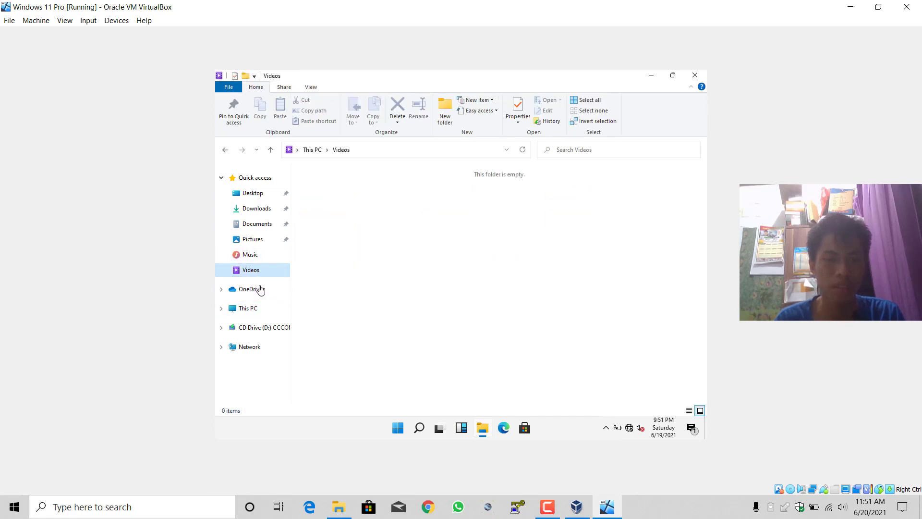
Return to This PC, expand its folder tree to look over the folders and drives, and close File Explorer.
left_click(262, 312)
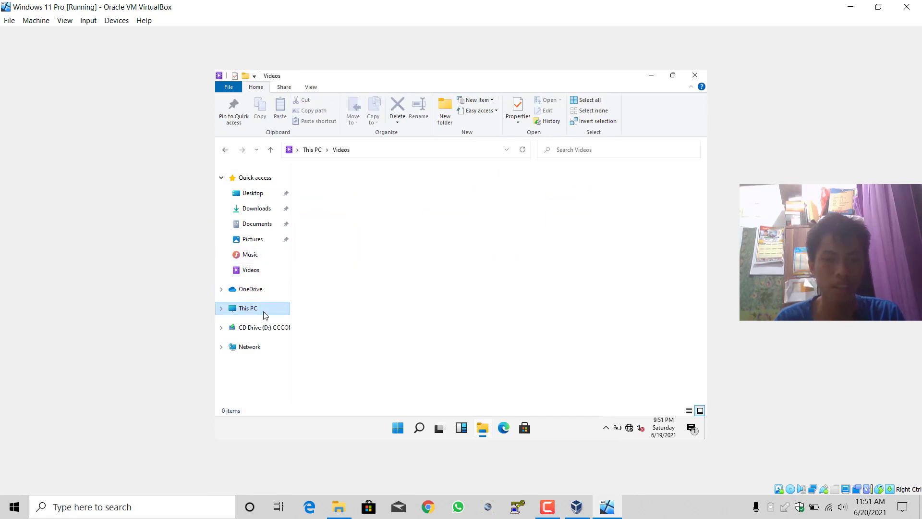
left_click(219, 310)
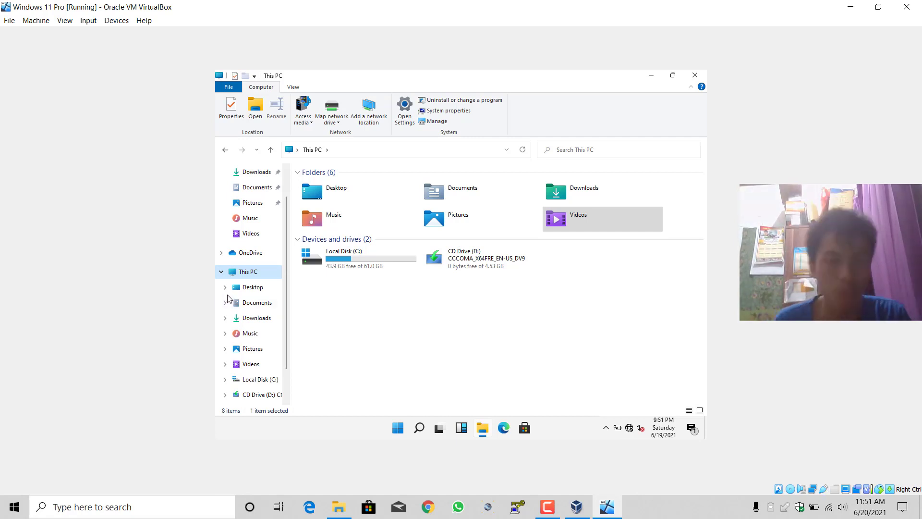
scroll(255, 313, "down", 1)
scroll(265, 330, "up", 3)
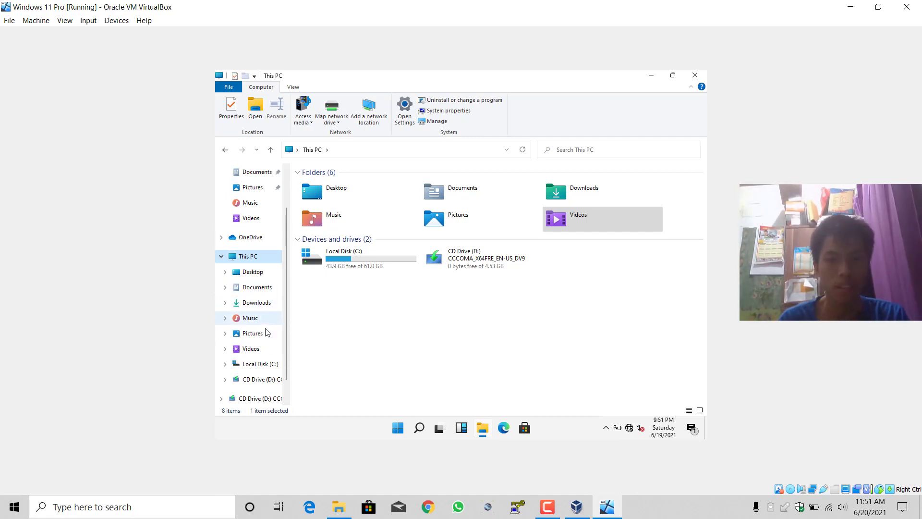
left_click(693, 76)
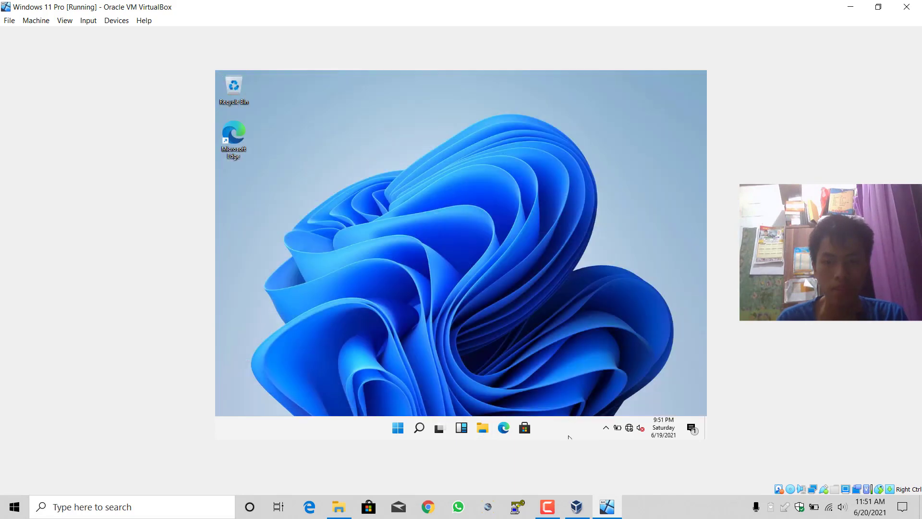
Show the guest's hidden tray icons and move the Windows Security icon onto the taskbar.
left_click(464, 429)
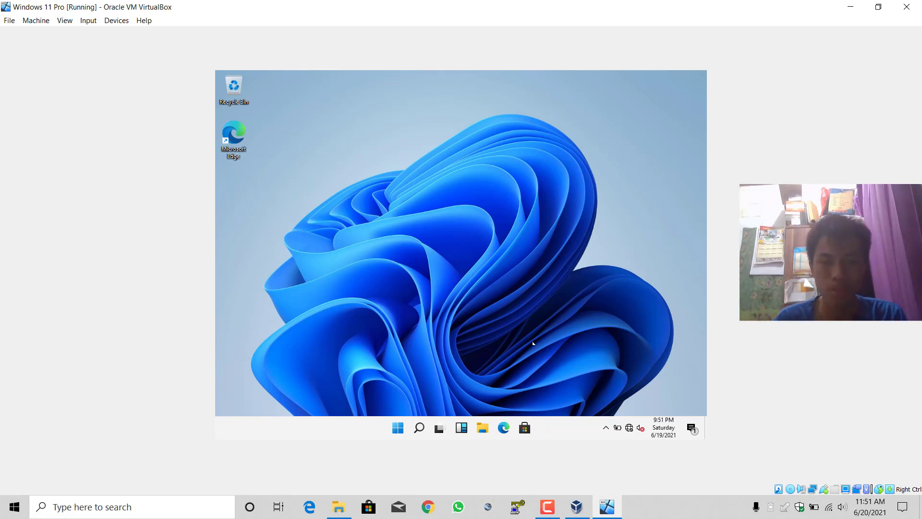
left_click(608, 429)
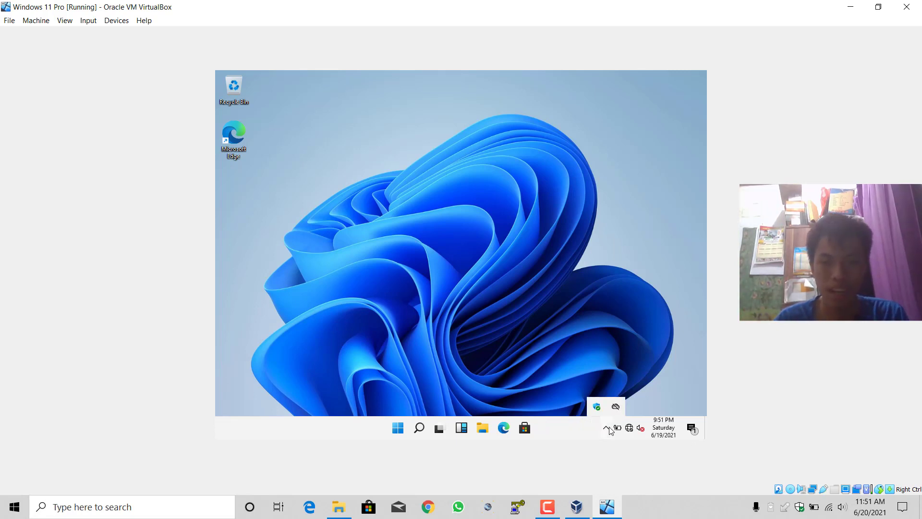
left_click_drag(598, 419, 596, 430)
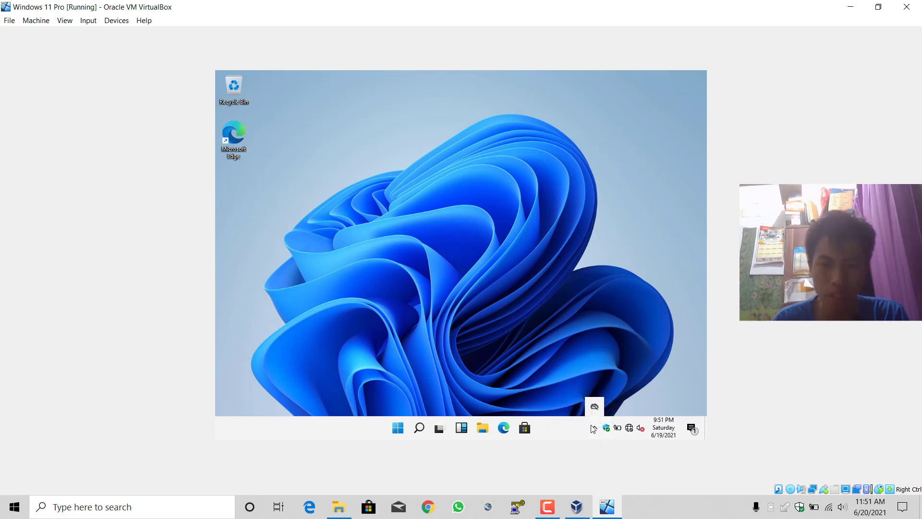
Check the guest's battery flyout, network flyout and notification center, closing each one after viewing it.
left_click(615, 418)
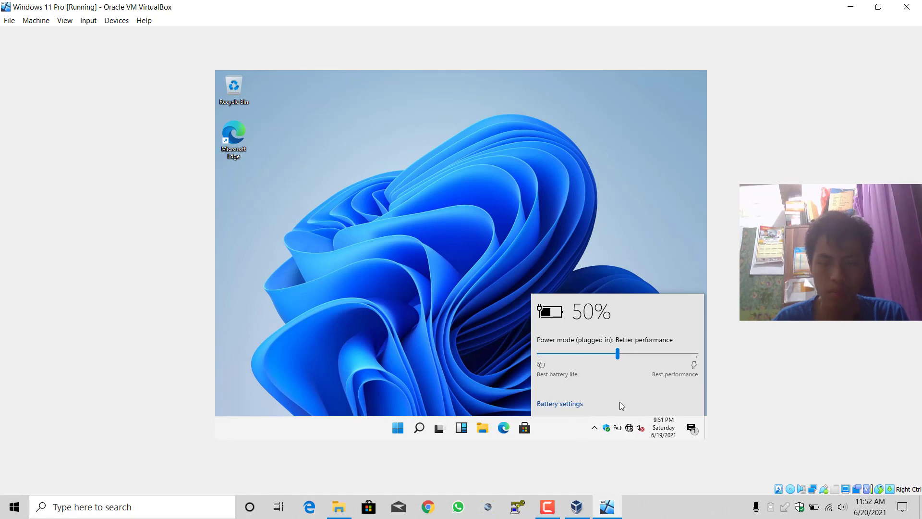
left_click(495, 295)
left_click(629, 429)
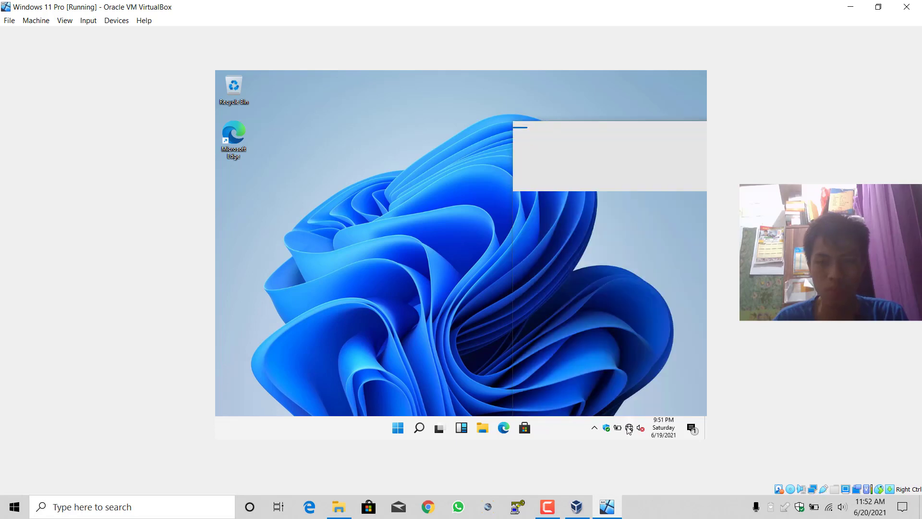
left_click(475, 314)
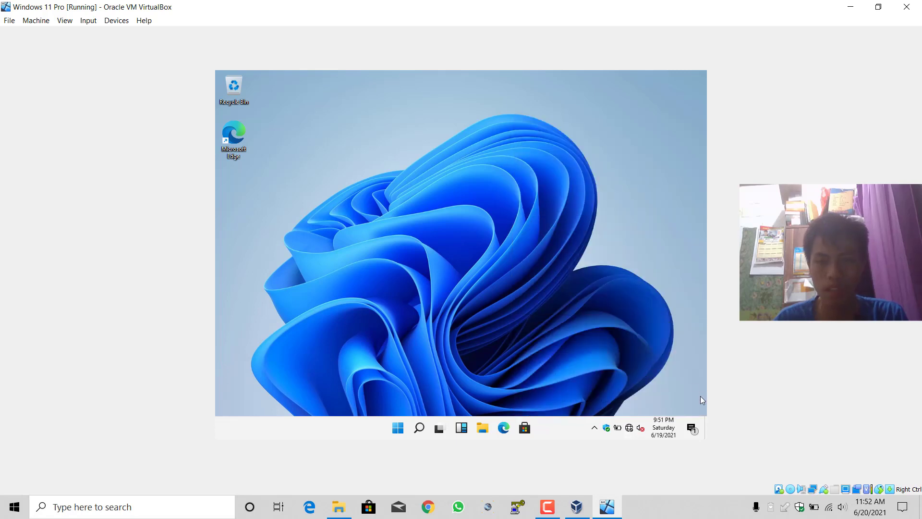
left_click(693, 429)
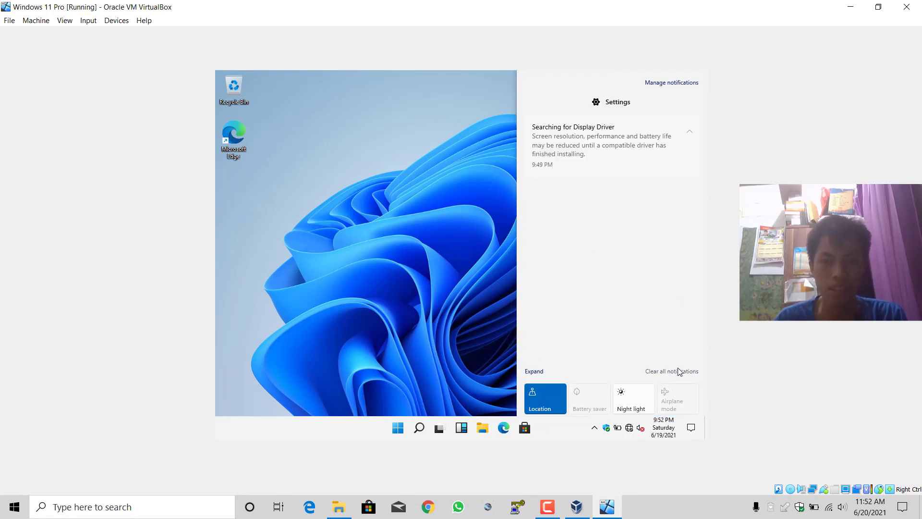
left_click(379, 293)
Find and open the guest's Settings app through Start search, maximize it, and look over the settings categories.
key("super")
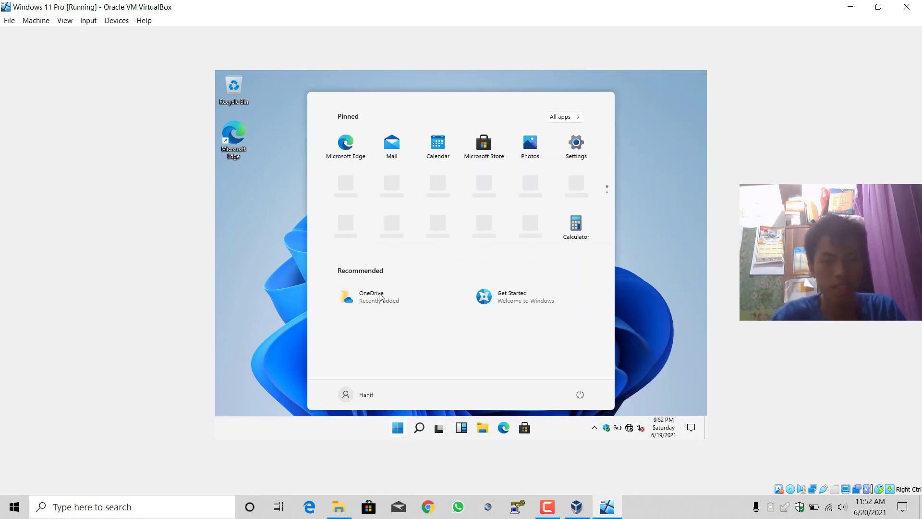
type("setii")
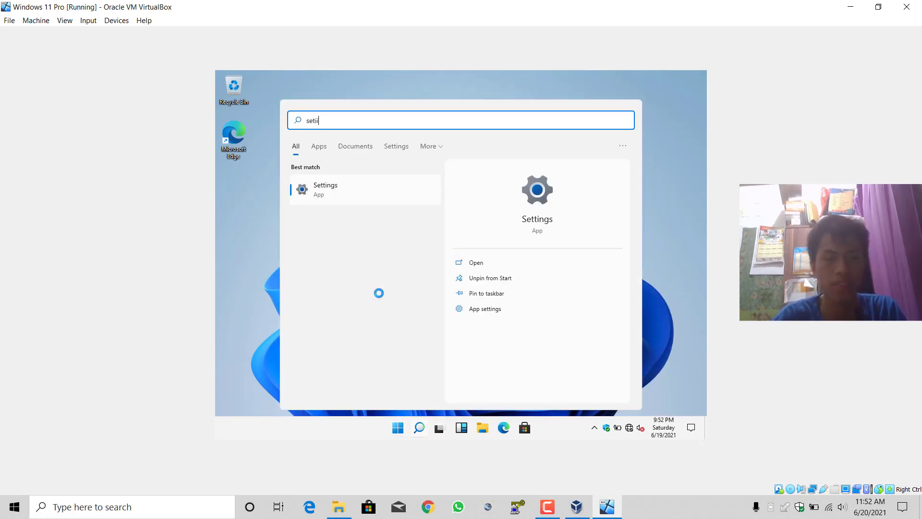
key("Return")
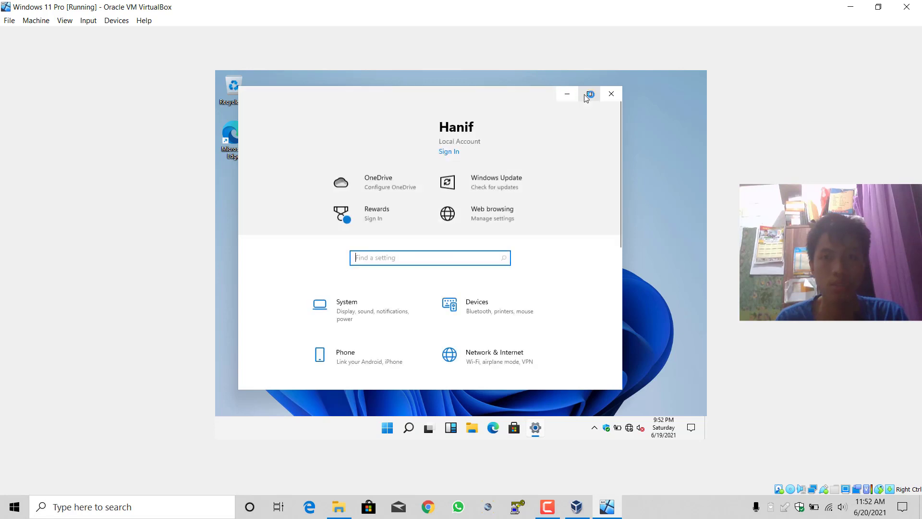
left_click(586, 94)
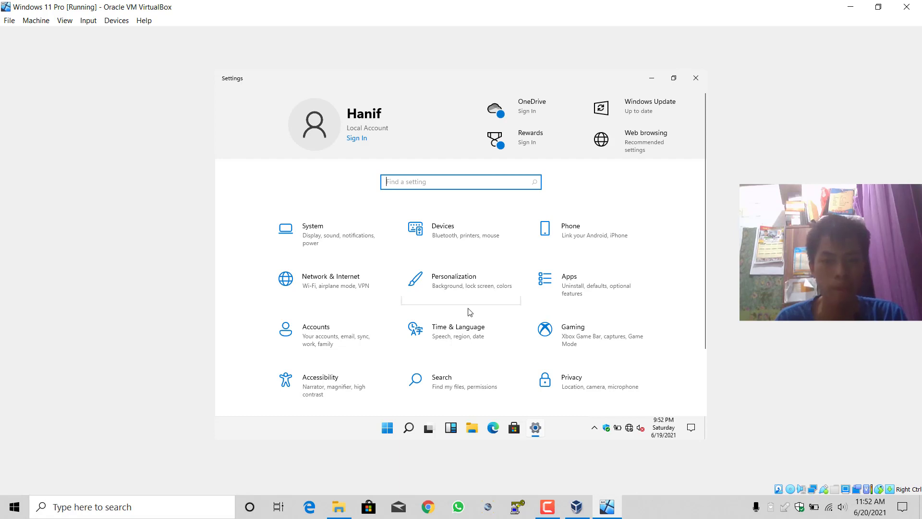
scroll(464, 312, "down", 2)
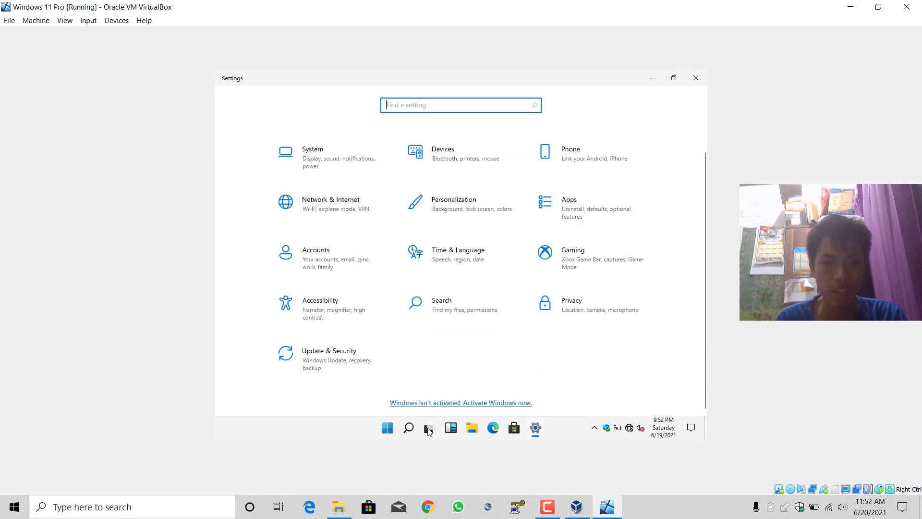
scroll(483, 413, "up", 2)
scroll(483, 413, "down", 1)
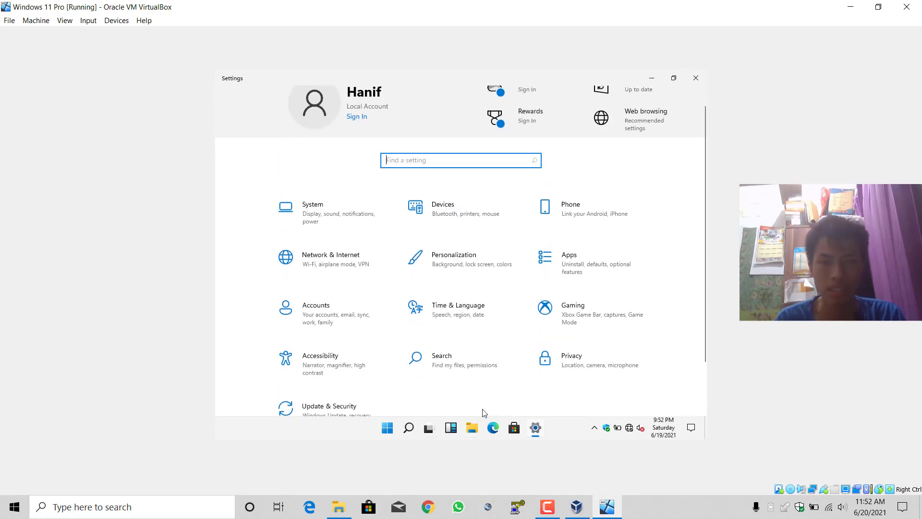
Open the About page in the System settings and review the device specifications, Windows specifications and related settings.
left_click(339, 202)
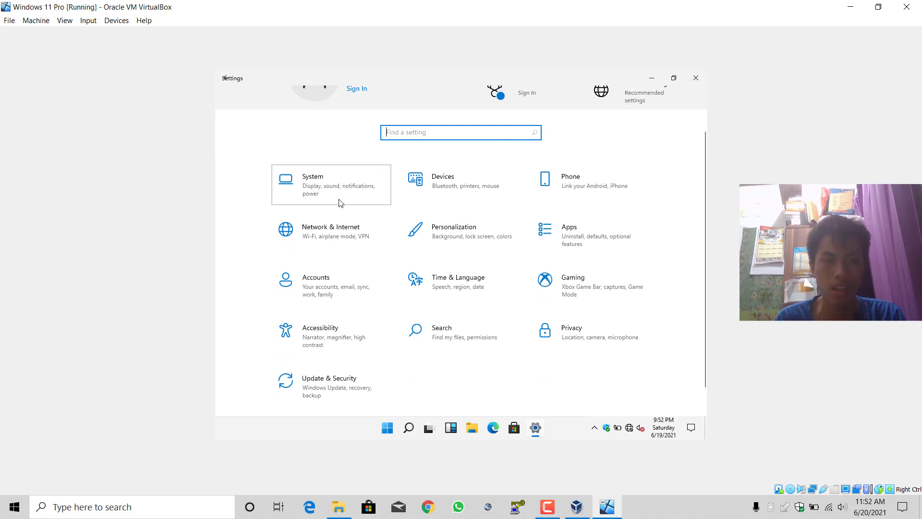
scroll(303, 290, "down", 3)
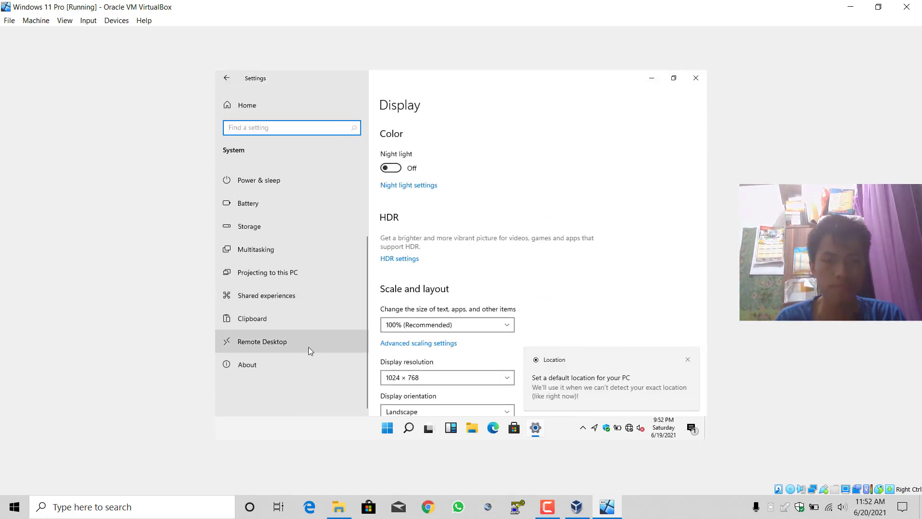
left_click(300, 365)
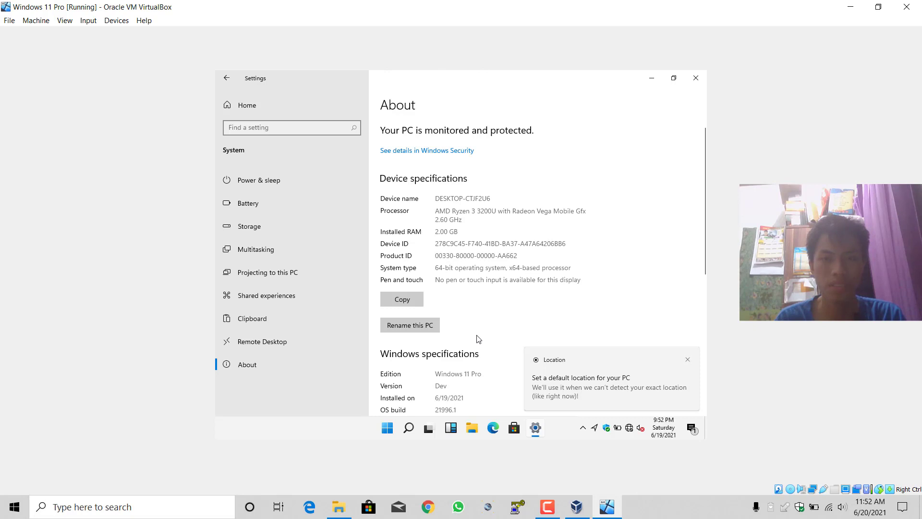
scroll(478, 339, "down", 6)
scroll(479, 339, "up", 3)
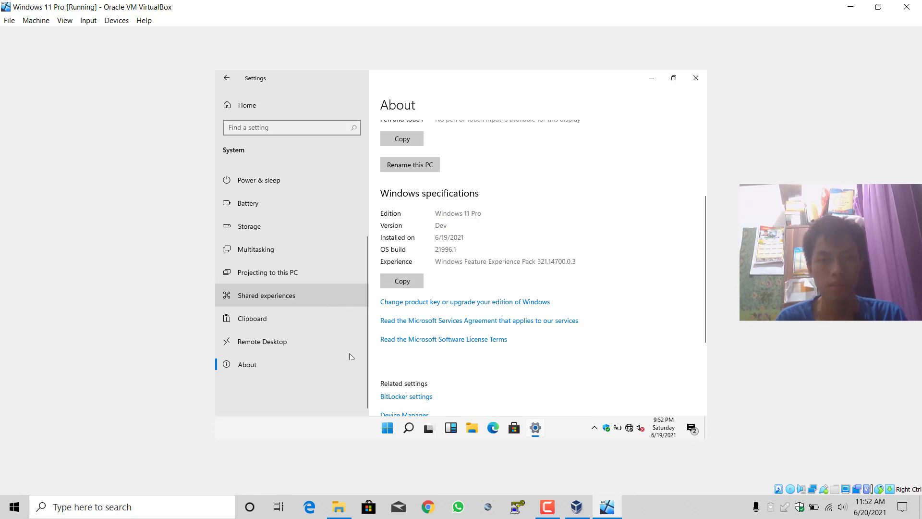
scroll(407, 366, "down", 3)
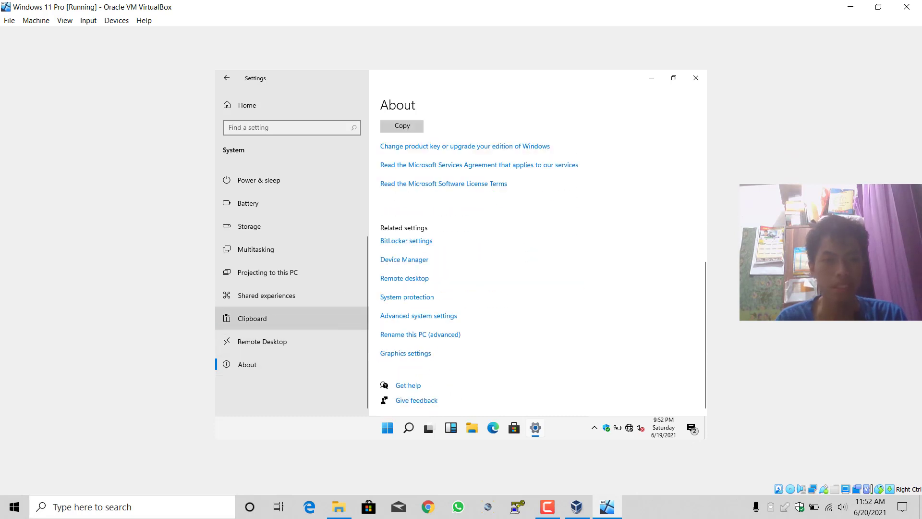
Return to the Settings home page and look through its categories and account header again.
left_click(237, 106)
scroll(470, 317, "down", 2)
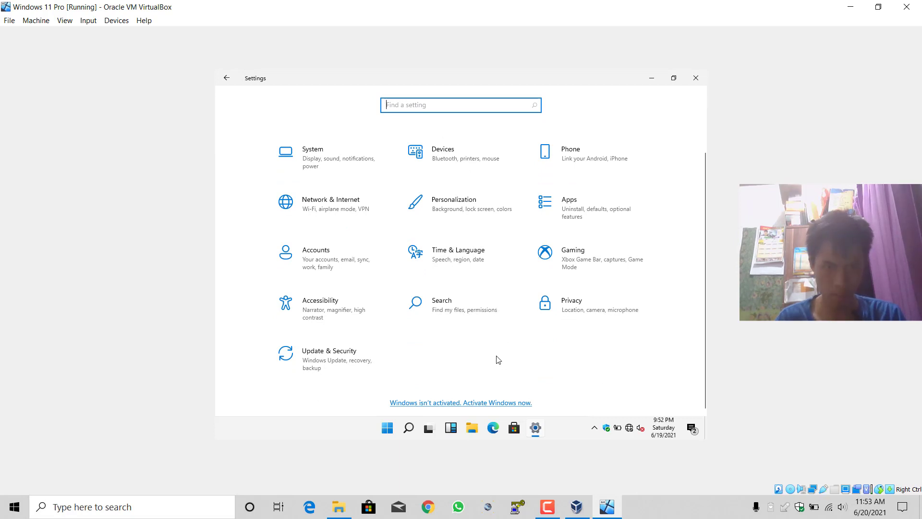
scroll(471, 358, "up", 1)
scroll(468, 357, "up", 2)
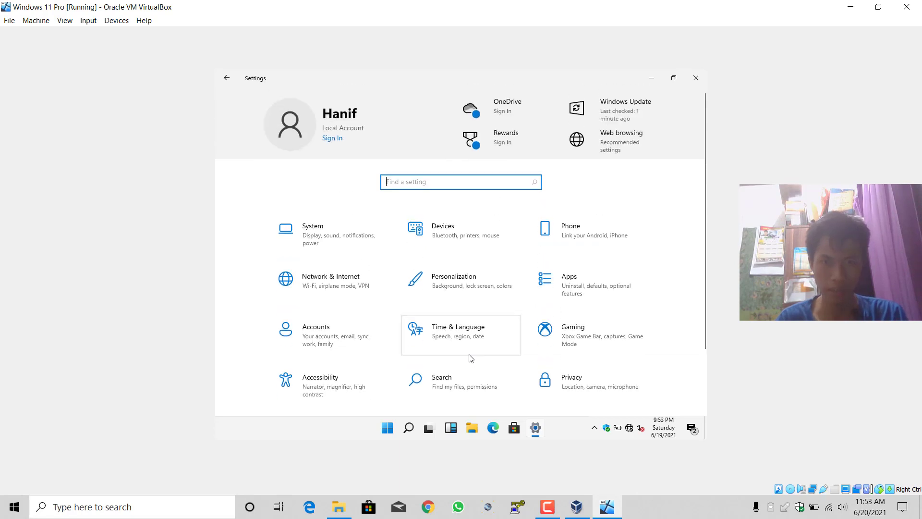
Open the Devices settings, view the Bluetooth & other devices, USB and Cameras pages, and close Settings.
left_click(451, 248)
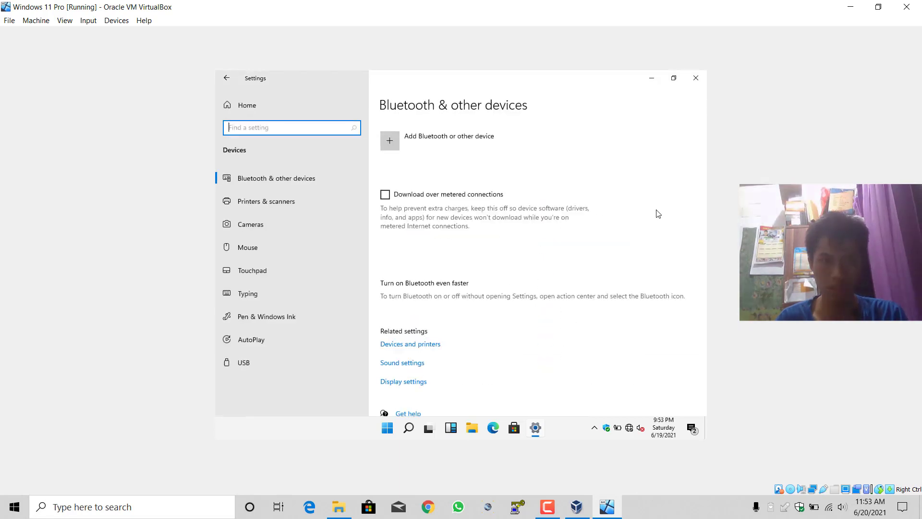
left_click(233, 363)
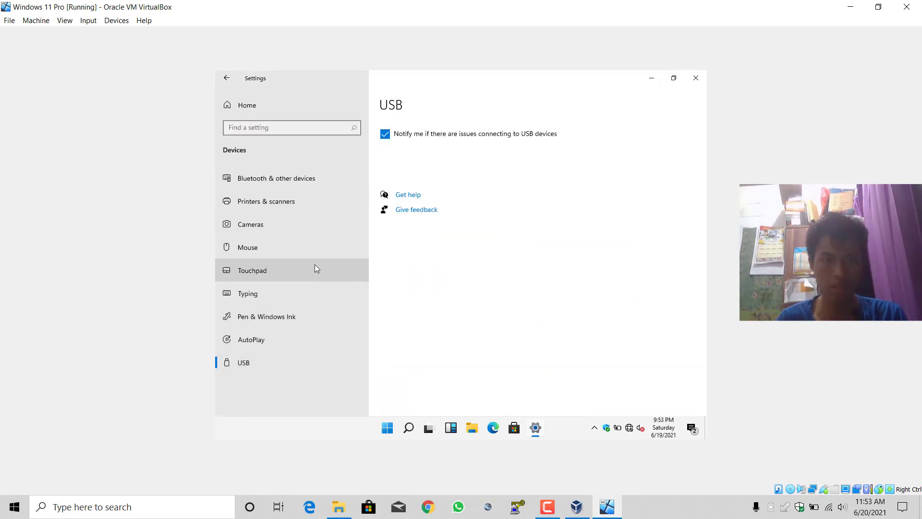
left_click(304, 225)
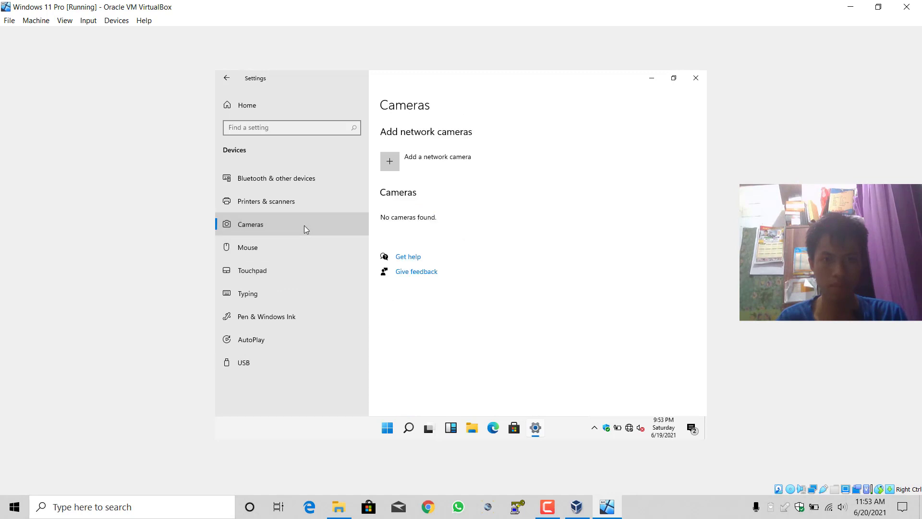
left_click(696, 78)
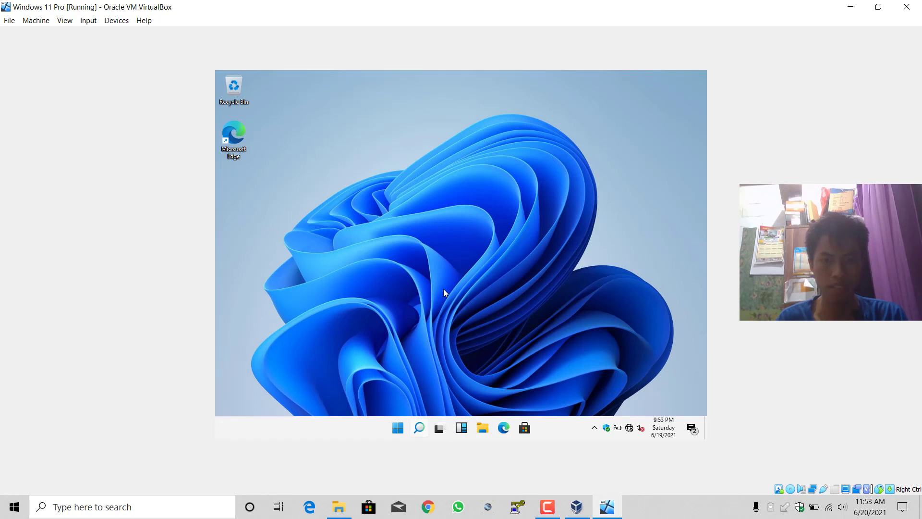
Look through the guest's search filters for all results, Apps, Documents and Settings, compare with the host's Start menu, and dismiss the search.
left_click(419, 428)
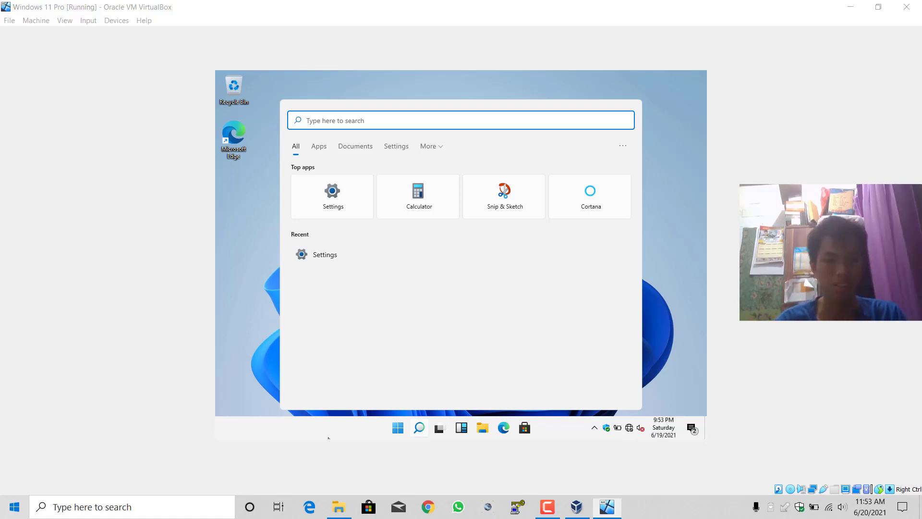
left_click(15, 506)
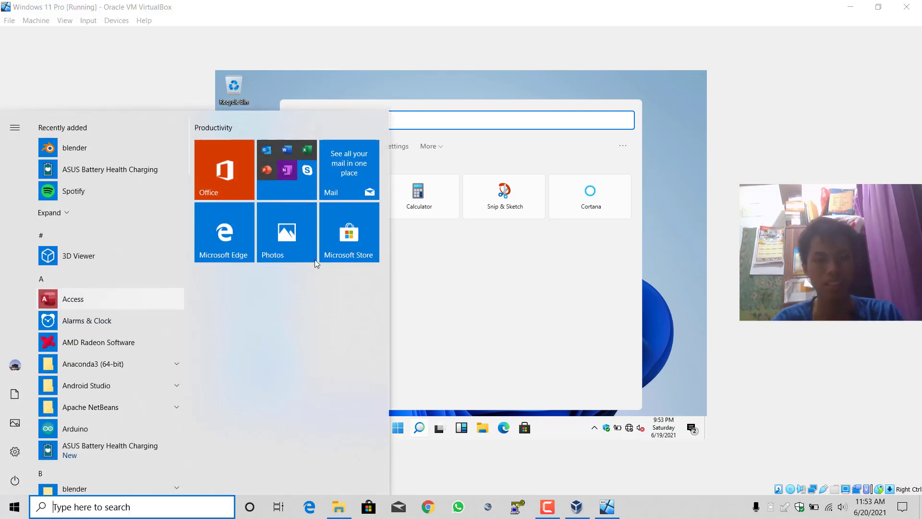
left_click(485, 121)
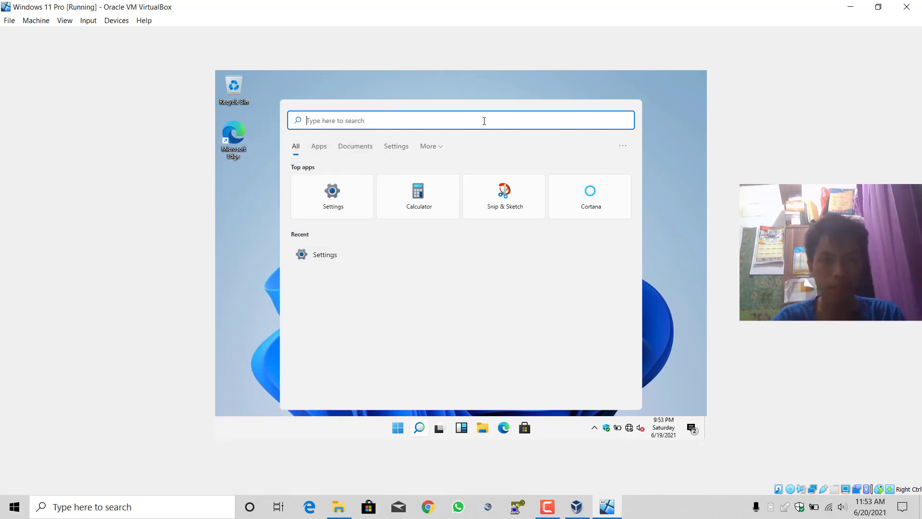
left_click(319, 148)
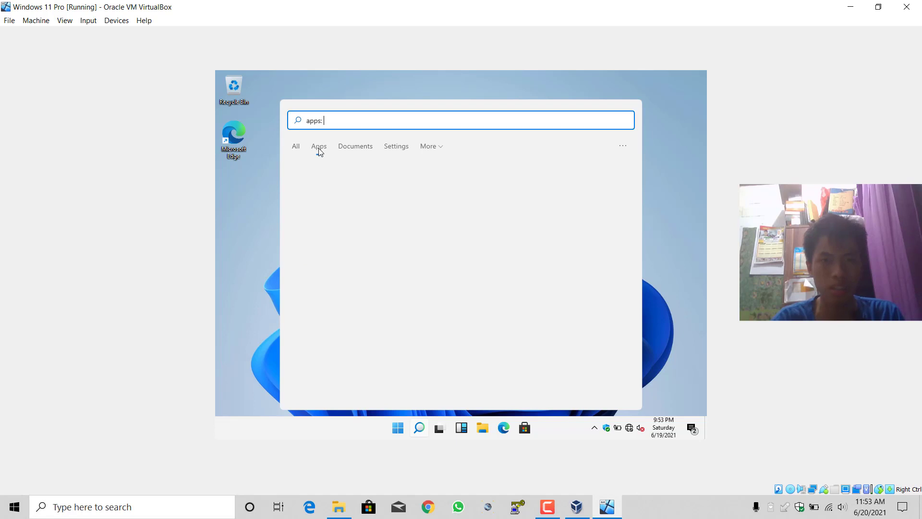
left_click(358, 151)
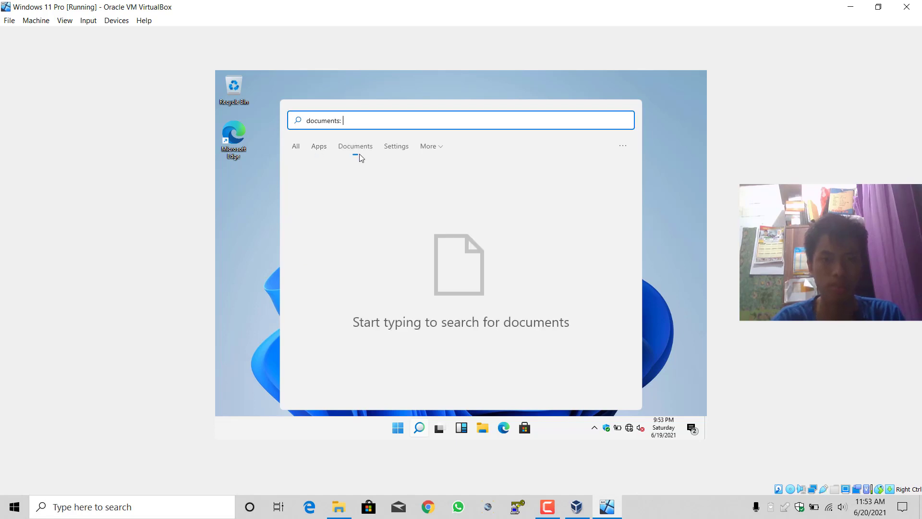
left_click(391, 147)
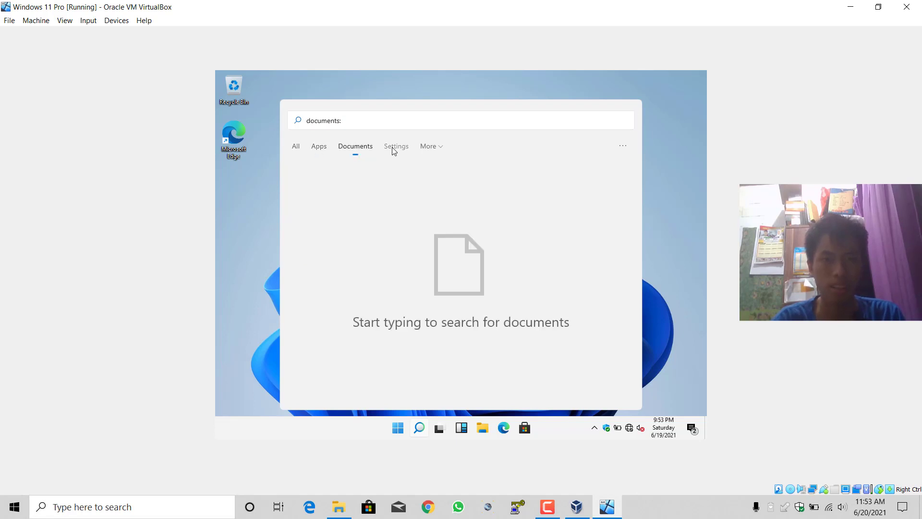
left_click(297, 150)
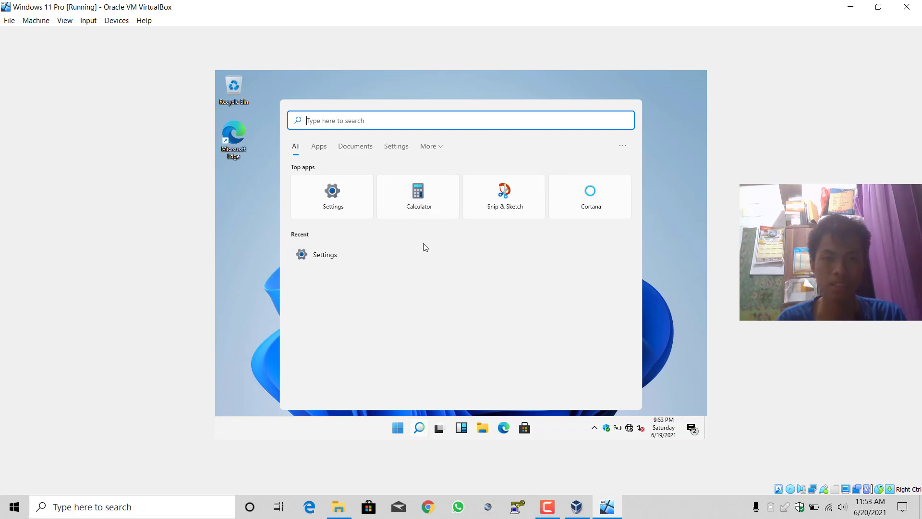
left_click(685, 325)
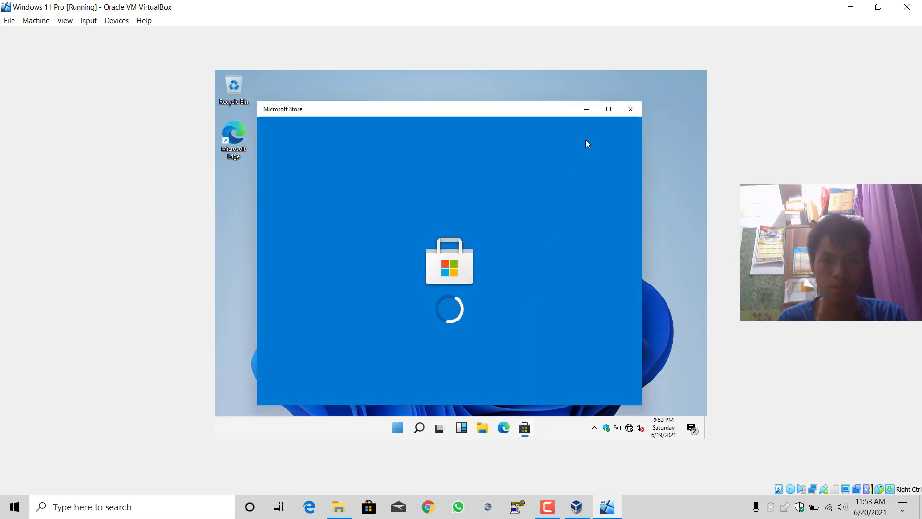
Maximize the guest's Microsoft Store window, and briefly view and dismiss the guest's Start menu.
left_click(608, 109)
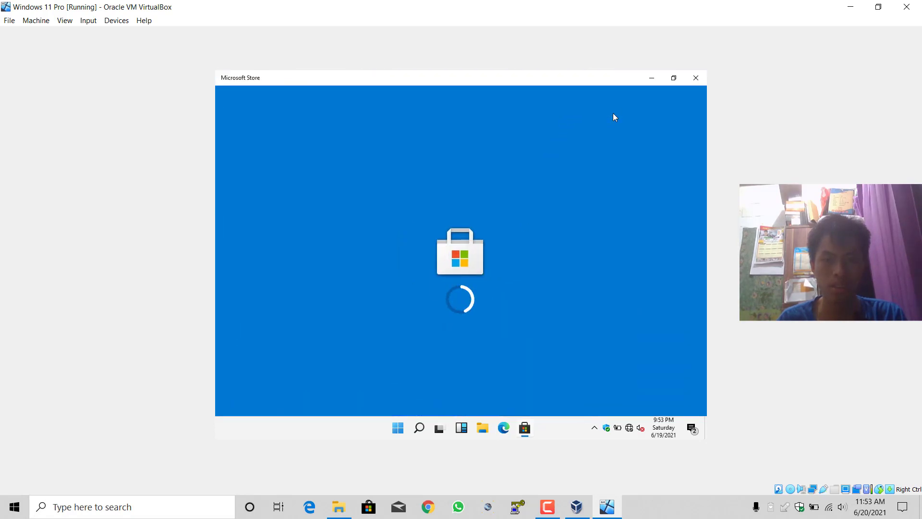
key("super")
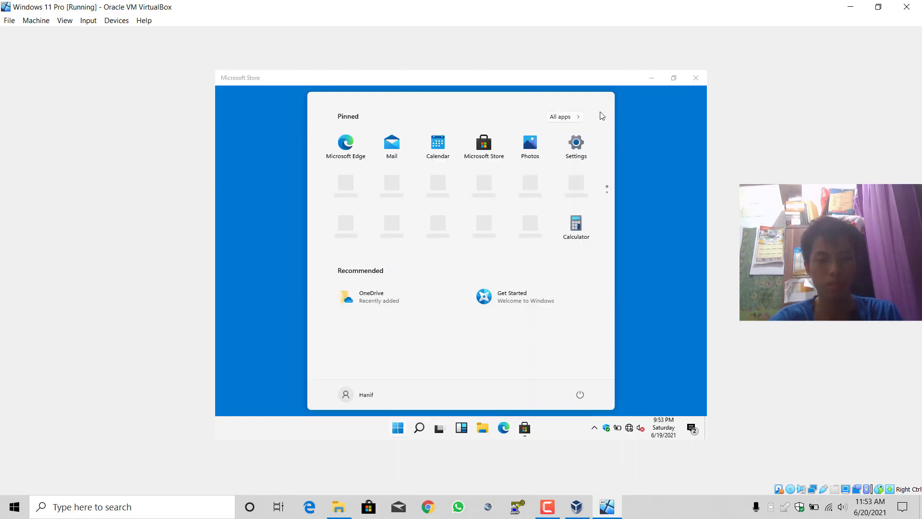
type("t")
key("super")
left_click(292, 273)
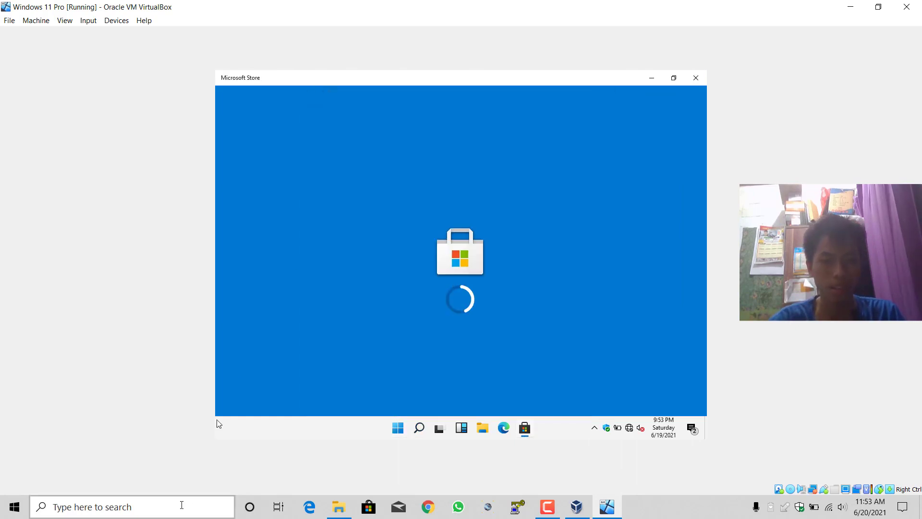
Search the host for "sto", open its Microsoft Store, compare it with the guest's Store, and close both windows.
left_click(181, 505)
type("sto")
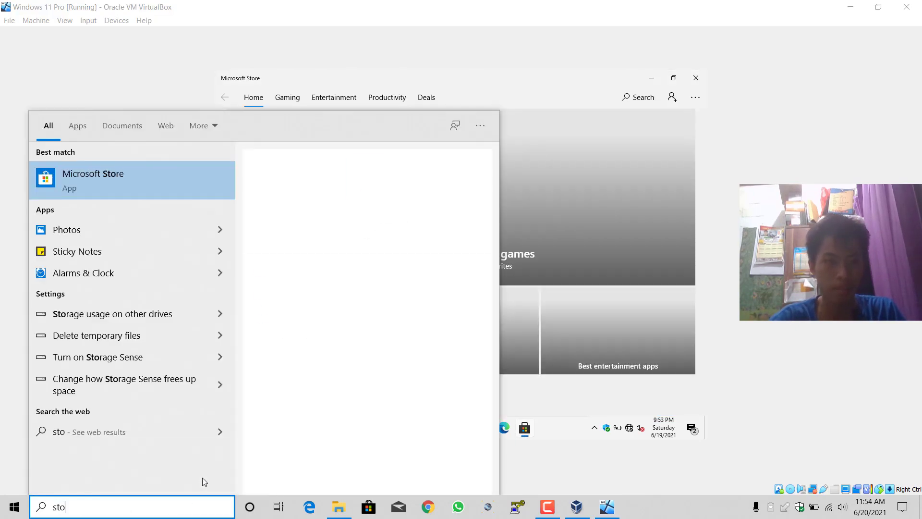
key("Return")
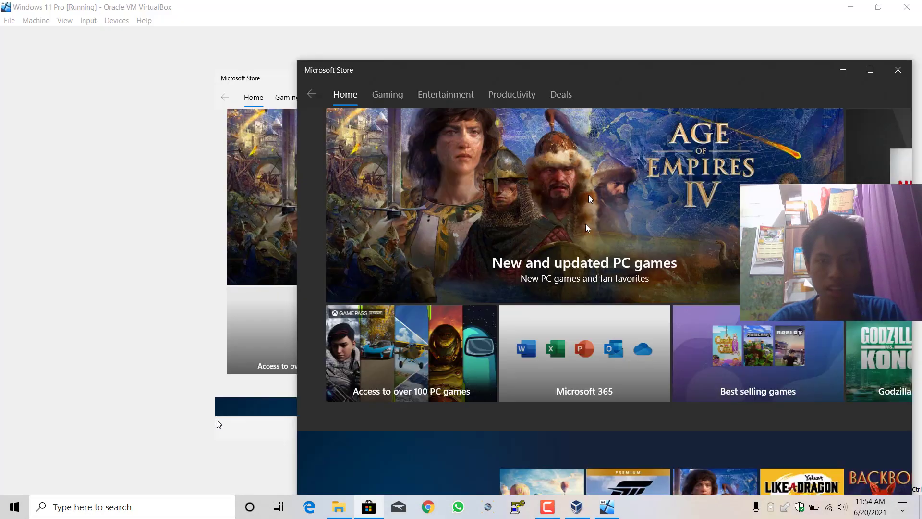
left_click_drag(587, 228, 467, 245)
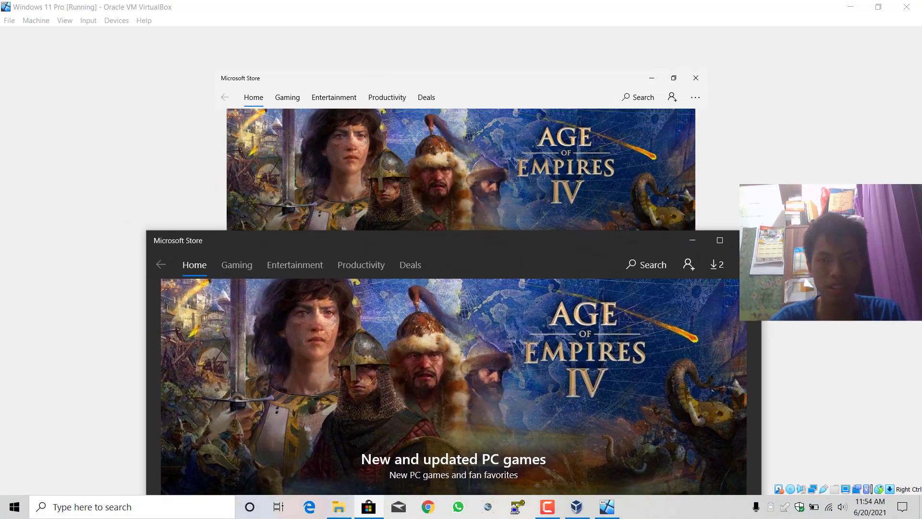
left_click(747, 240)
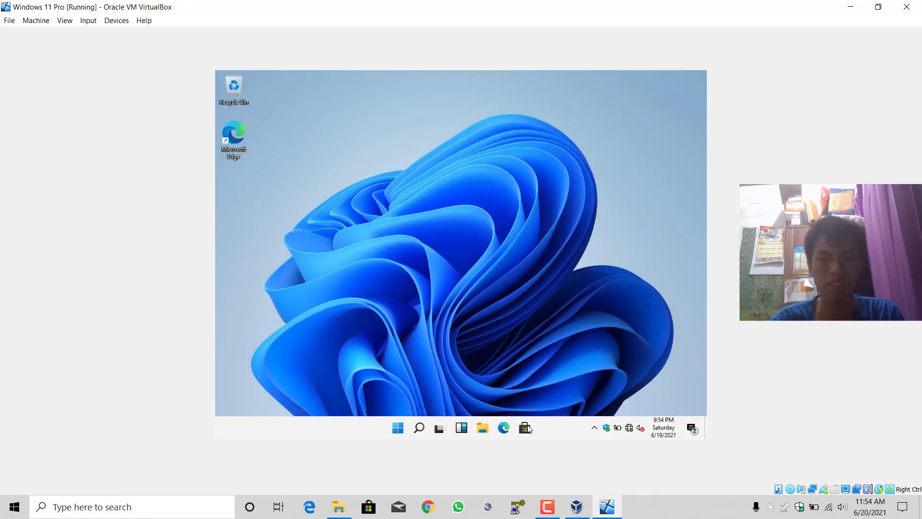
Open the guest's Start menu to view its pinned and recommended items, and dismiss it.
left_click(520, 378)
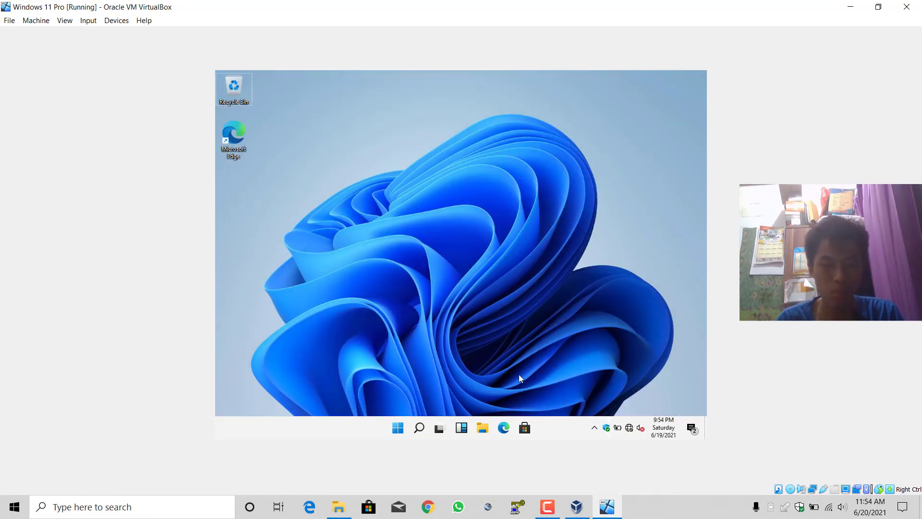
key("super")
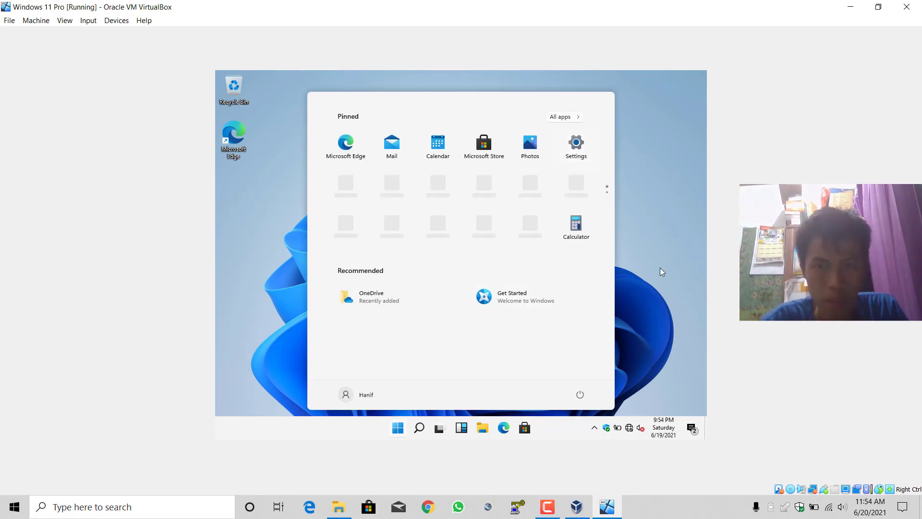
left_click(645, 391)
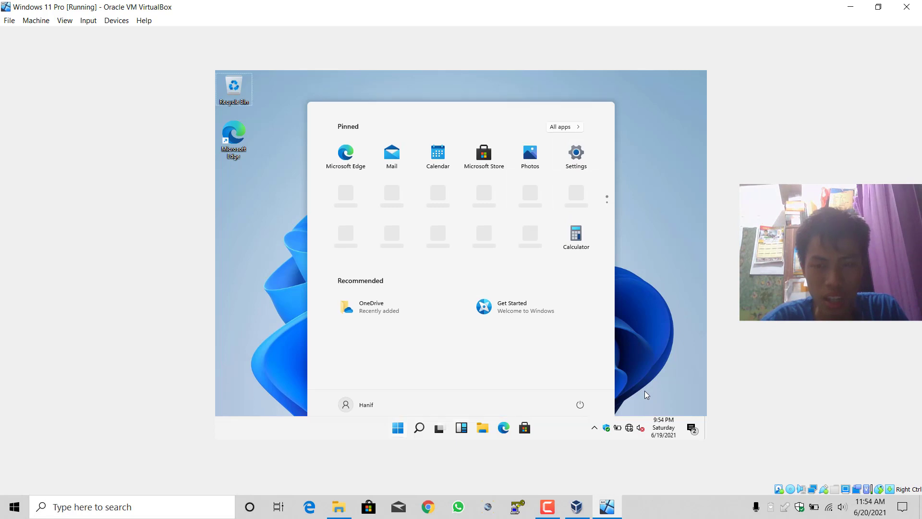
Open the guest's Personalization settings from the desktop and review the Background and Themes pages.
right_click(645, 390)
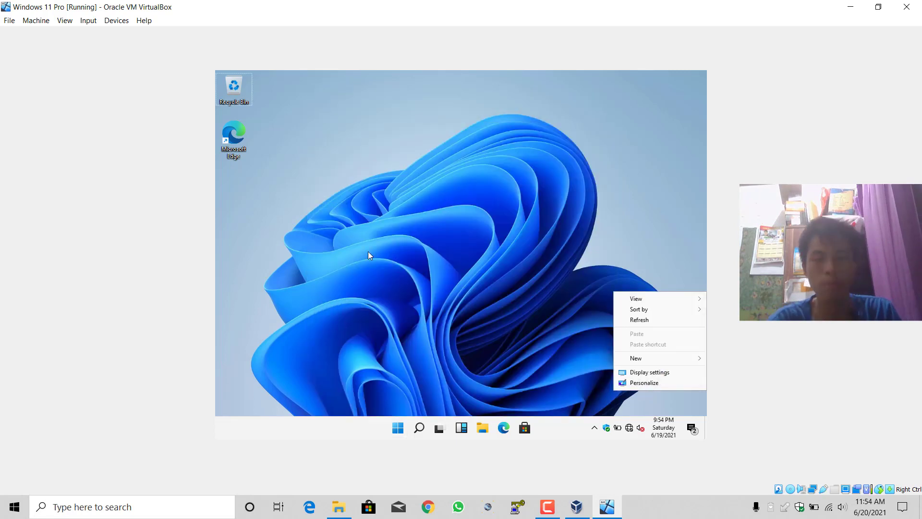
left_click(641, 382)
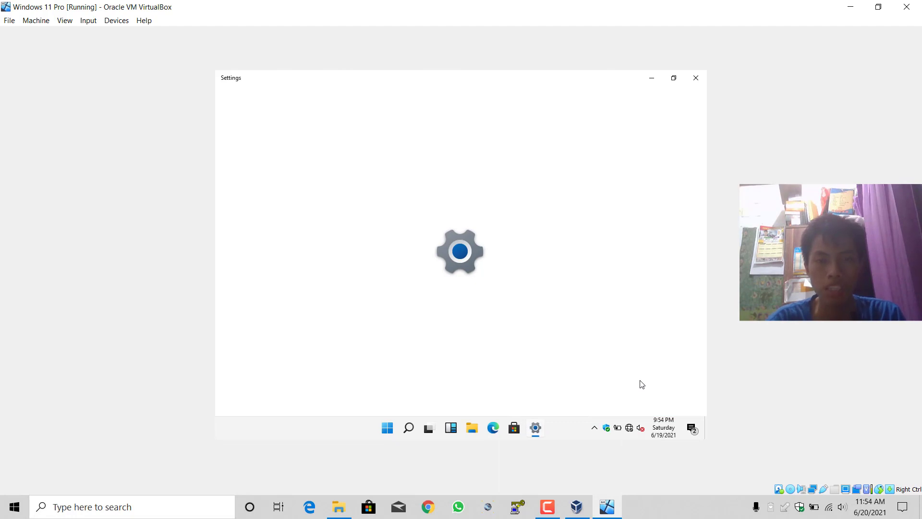
scroll(546, 316, "down", 4)
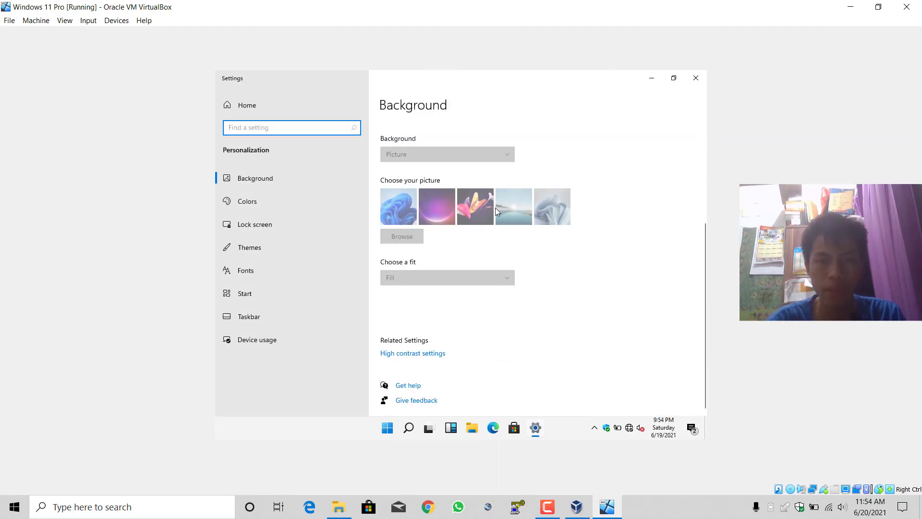
scroll(554, 211, "up", 3)
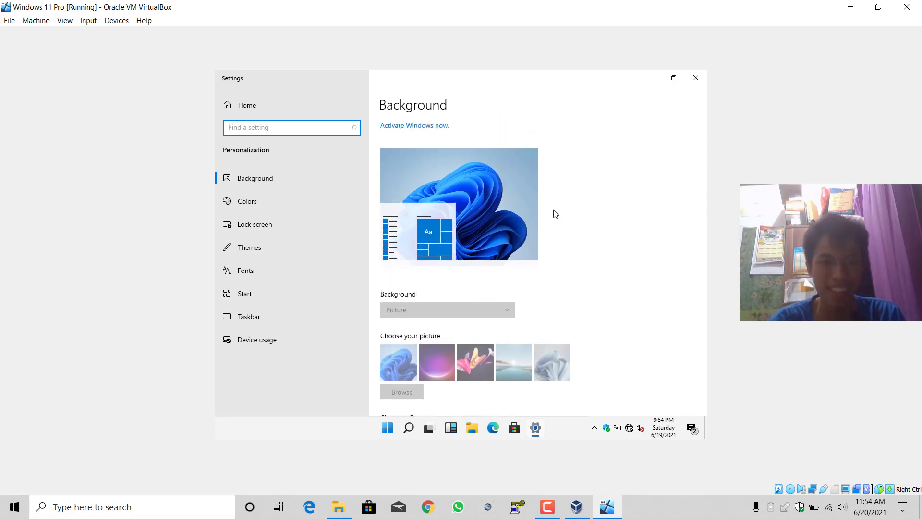
left_click(277, 244)
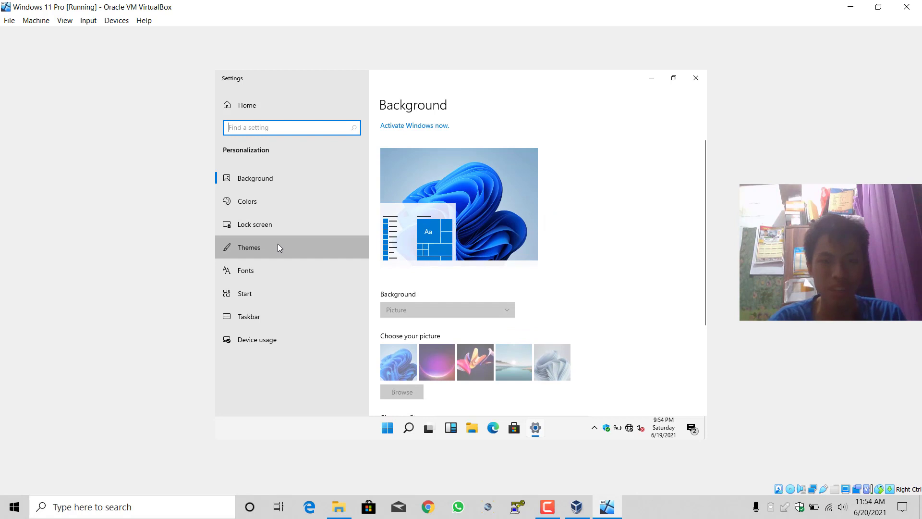
scroll(465, 276, "down", 5)
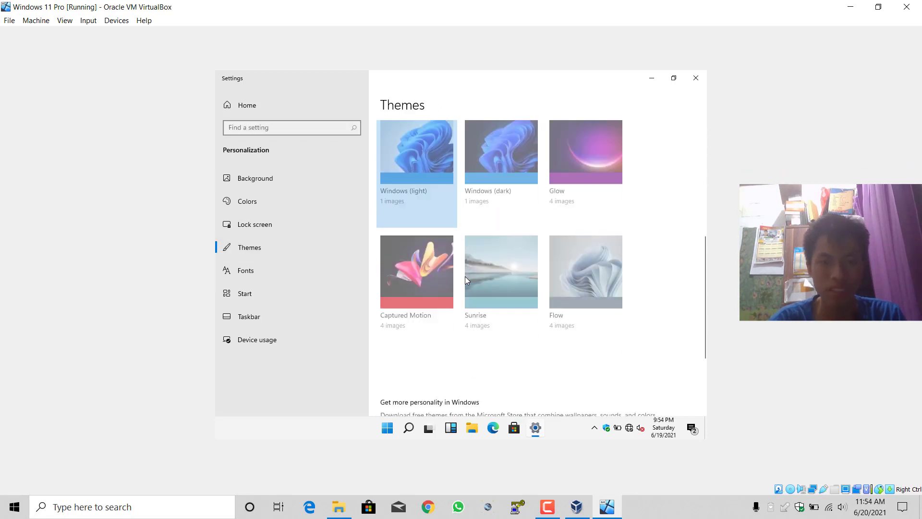
scroll(465, 276, "down", 2)
scroll(465, 276, "up", 3)
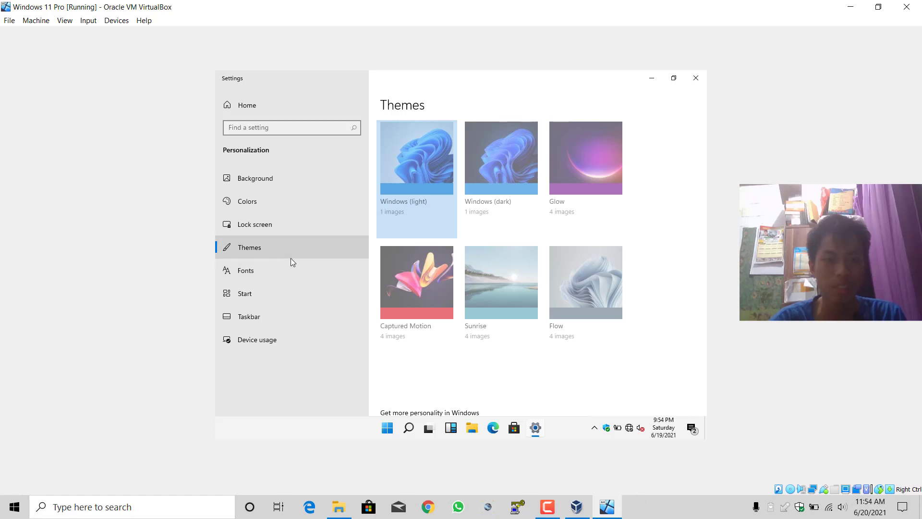
Review the Taskbar personalization page's options and check the centered Start menu.
left_click(287, 313)
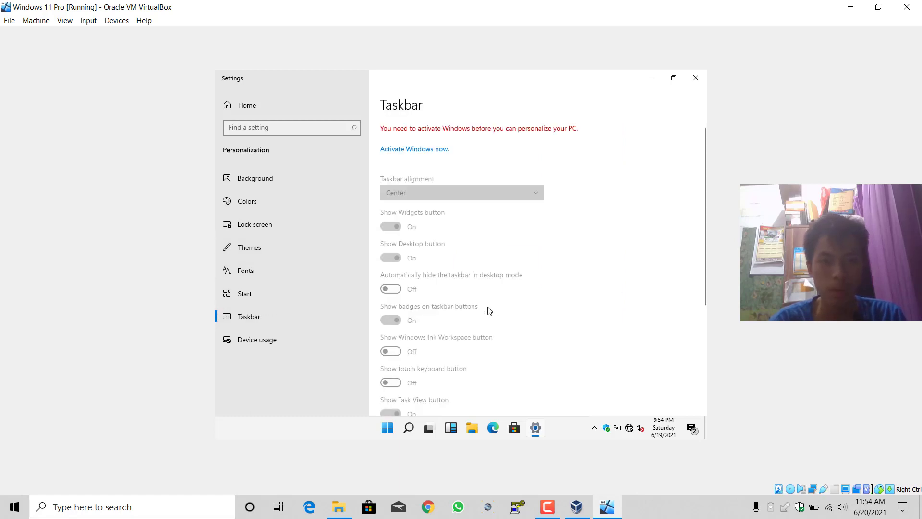
scroll(489, 311, "down", 5)
scroll(489, 311, "up", 5)
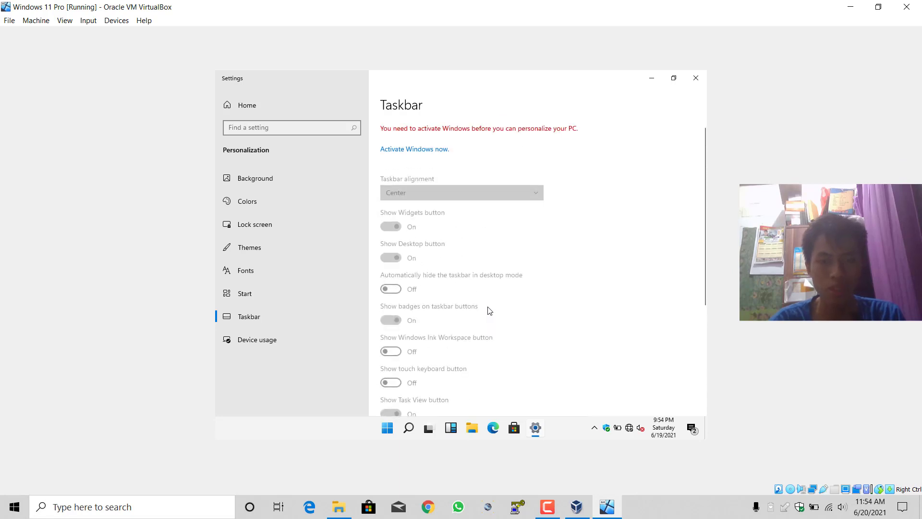
left_click(388, 429)
left_click(389, 428)
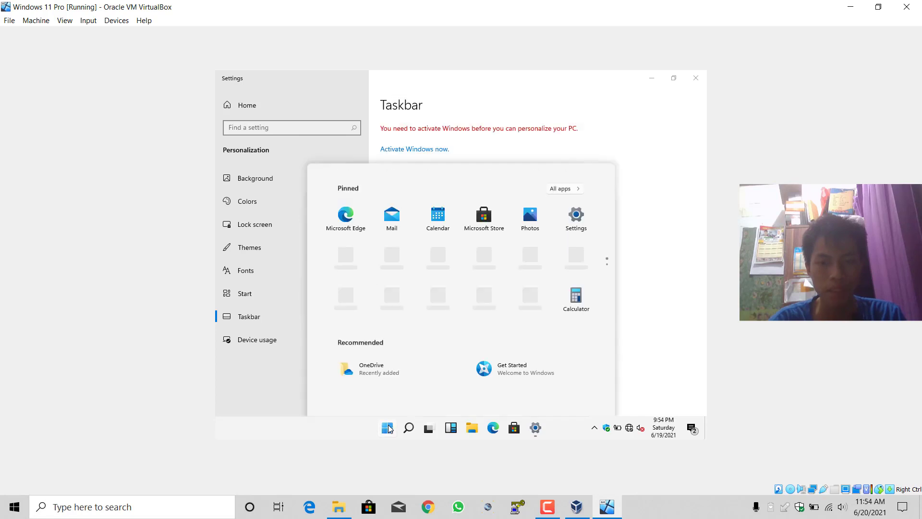
Open the Fonts personalization page, look through the available fonts, and close Settings.
left_click(280, 294)
left_click(315, 269)
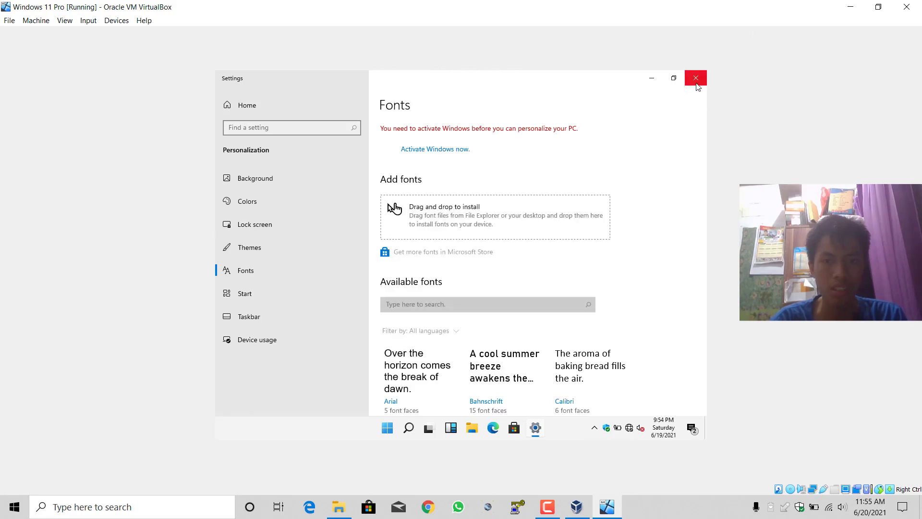
scroll(661, 181, "down", 5)
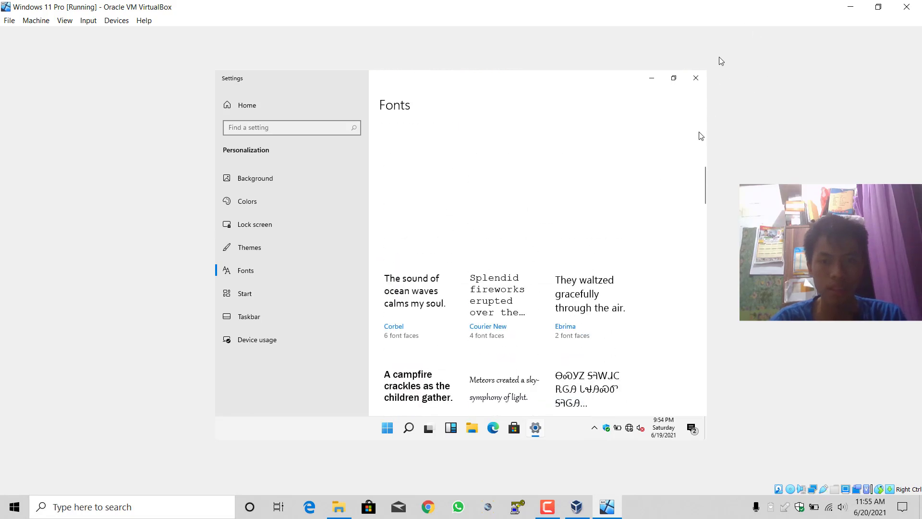
left_click(696, 78)
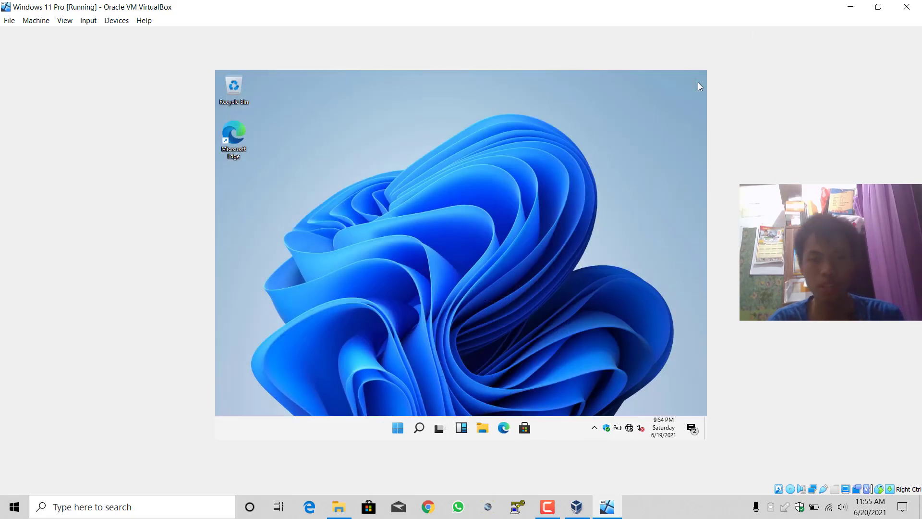